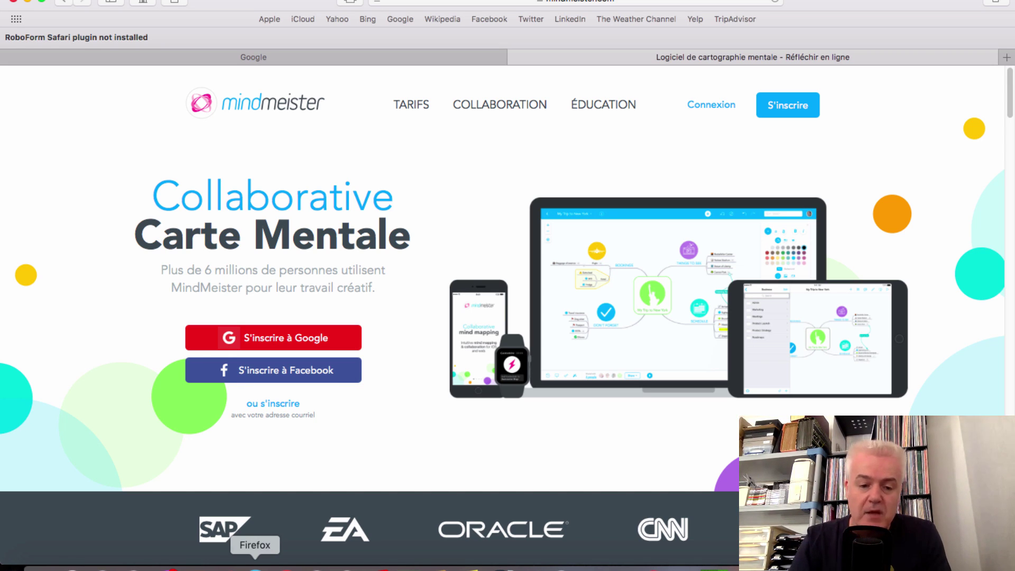
Step: Switch to Firefox and create a new folder named "Geekpratique" in the MindMeister map list
{"action": "left_click", "coordinate": [255, 568]}
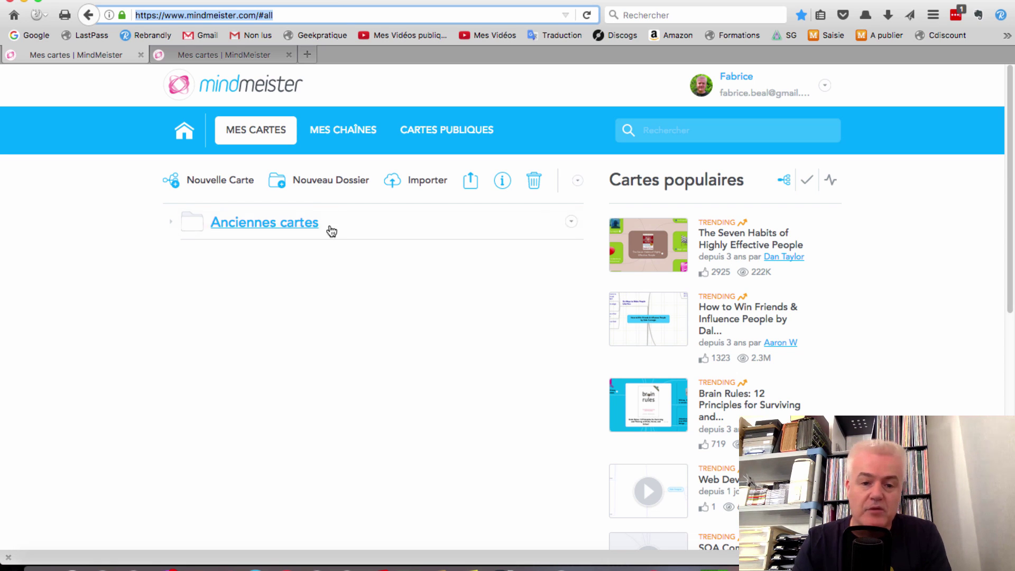
{"action": "left_click", "coordinate": [327, 183]}
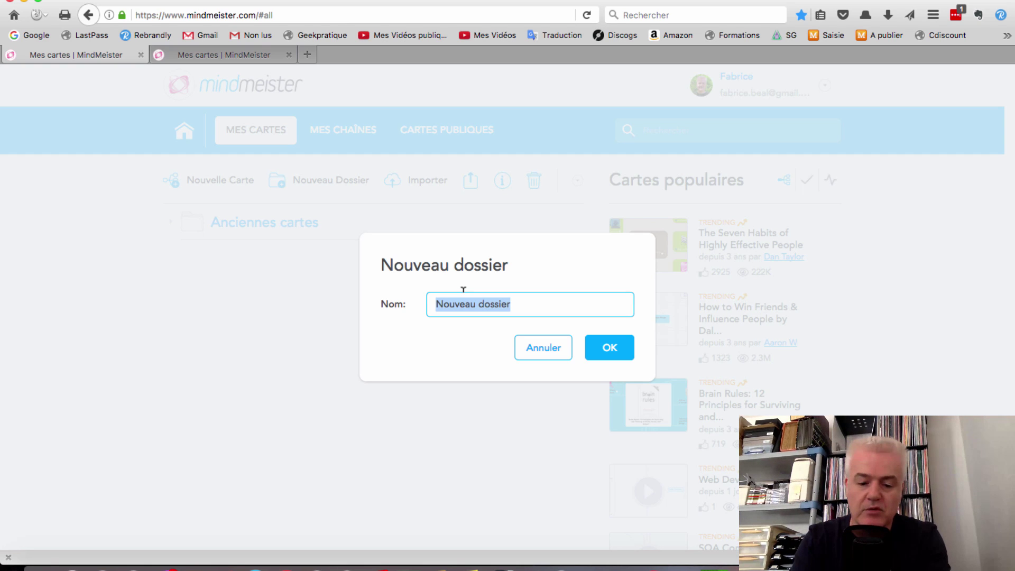
{"action": "type", "text": "Geek"}
{"action": "type", "text": "pratique"}
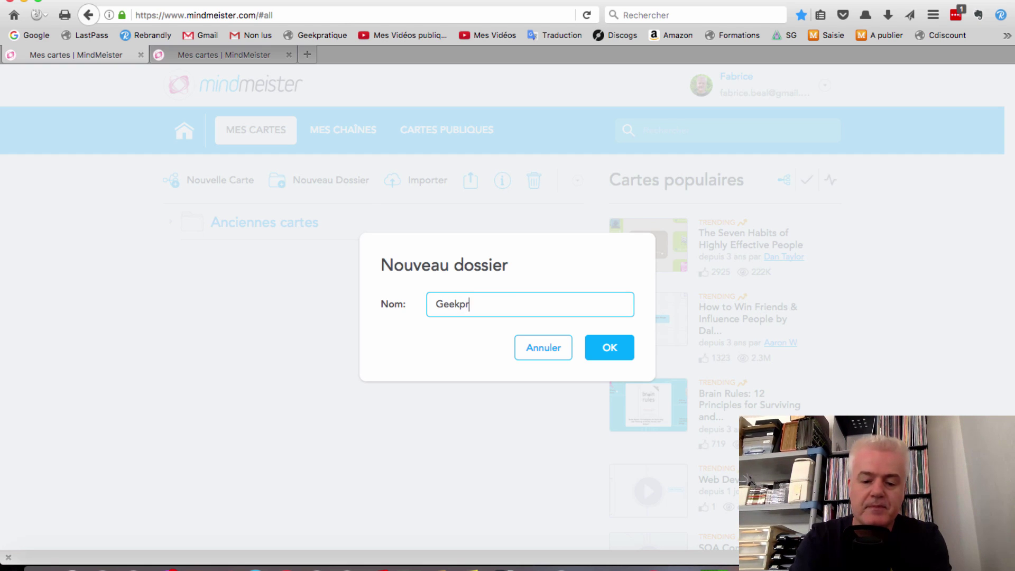
{"action": "left_click", "coordinate": [622, 350]}
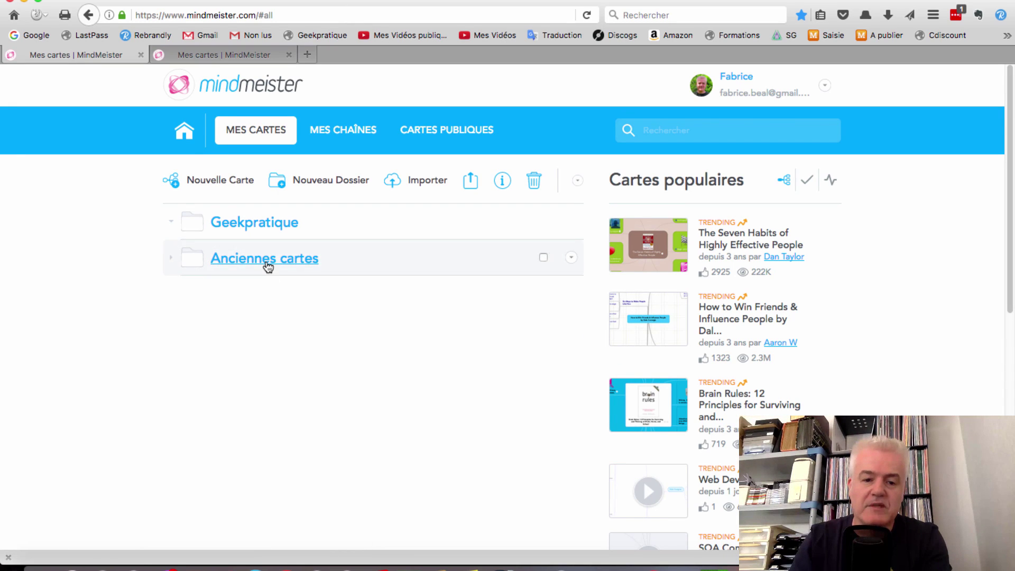
Step: Create a blank (Vide) mind map in the Geekpratique folder and dismiss the MeisterTask tip
{"action": "left_click", "coordinate": [252, 224]}
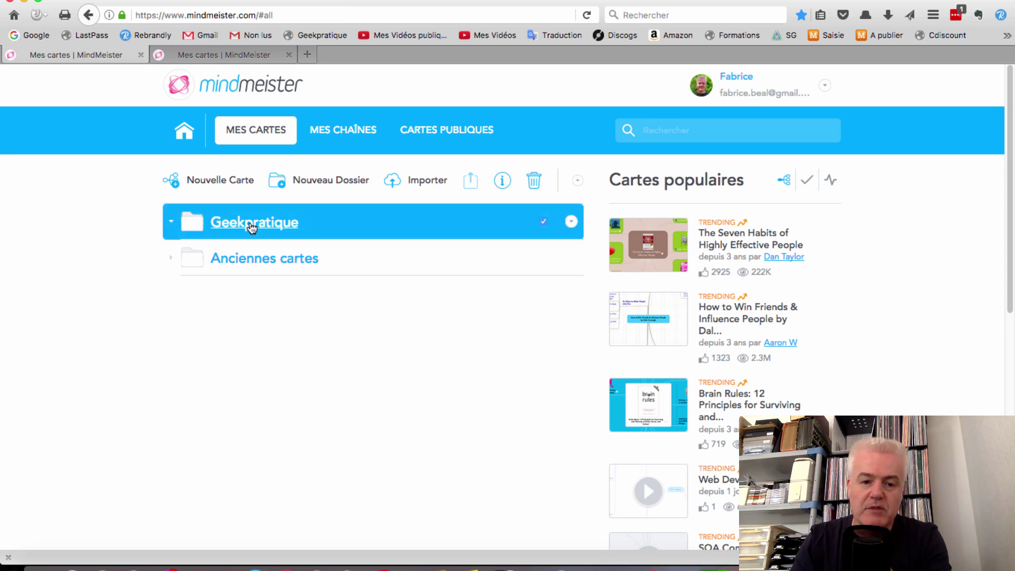
{"action": "left_click", "coordinate": [221, 183]}
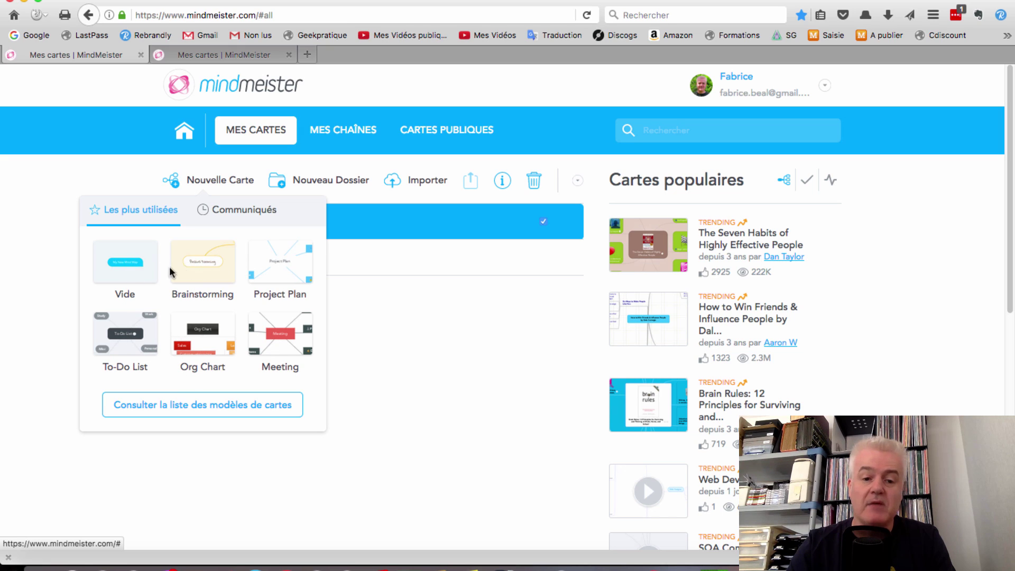
{"action": "left_click", "coordinate": [118, 270]}
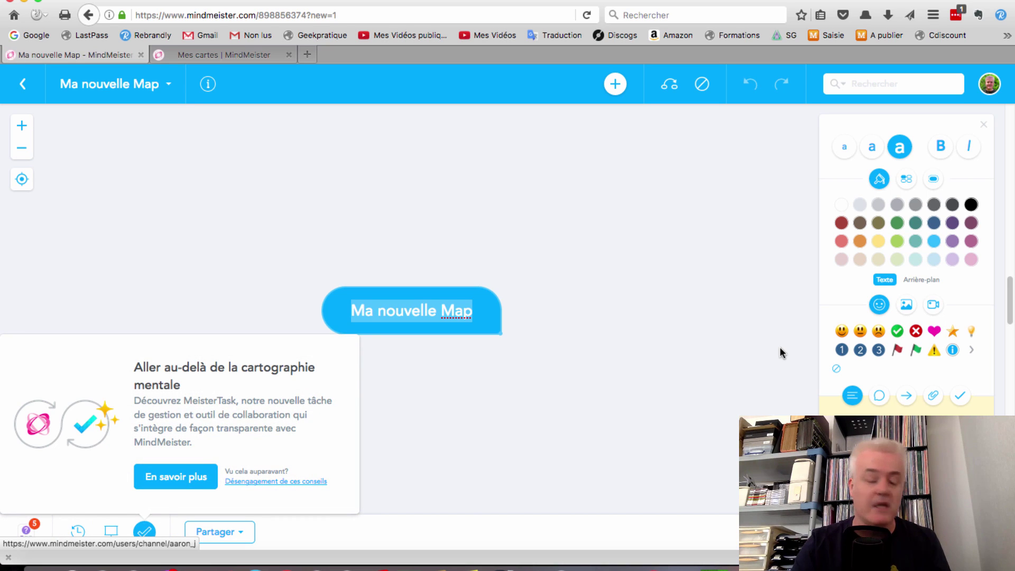
{"action": "left_click", "coordinate": [529, 423]}
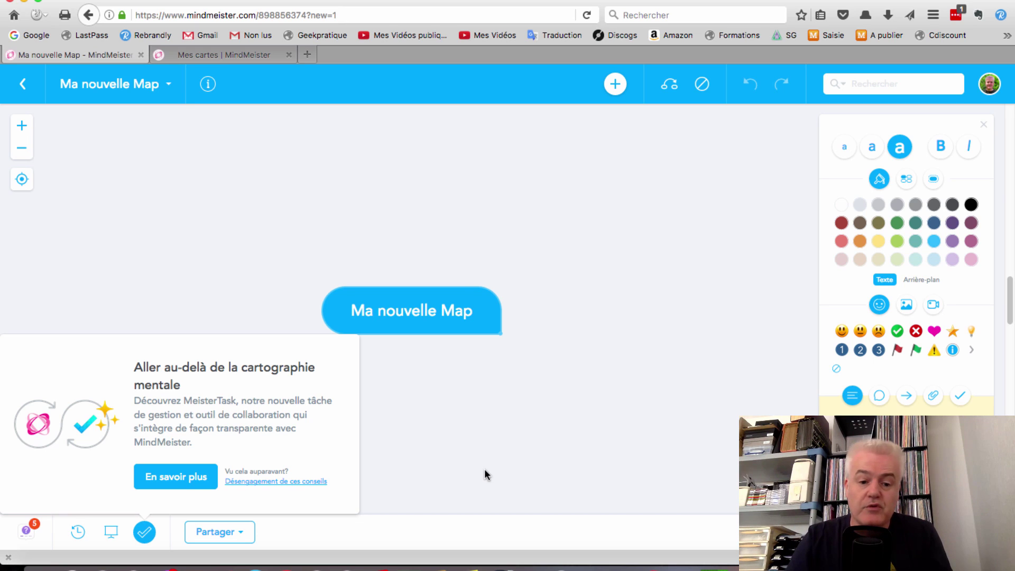
{"action": "left_click", "coordinate": [439, 409]}
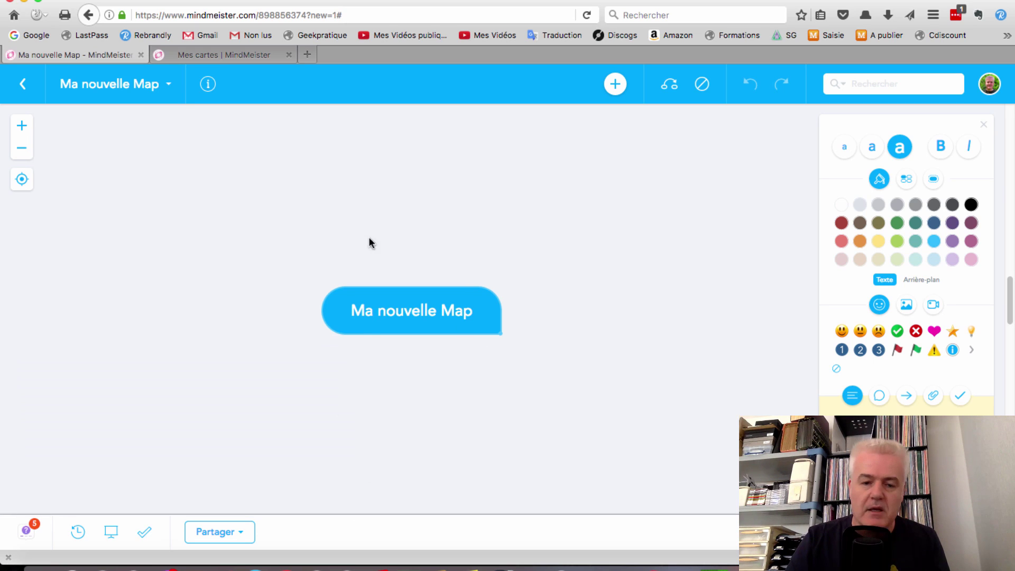
Step: Rename the central topic as "Organiser un mariage"
{"action": "double_click", "coordinate": [419, 315]}
{"action": "double_click", "coordinate": [420, 311]}
{"action": "left_click_drag", "start_coordinate": [471, 309], "coordinate": [318, 315]}
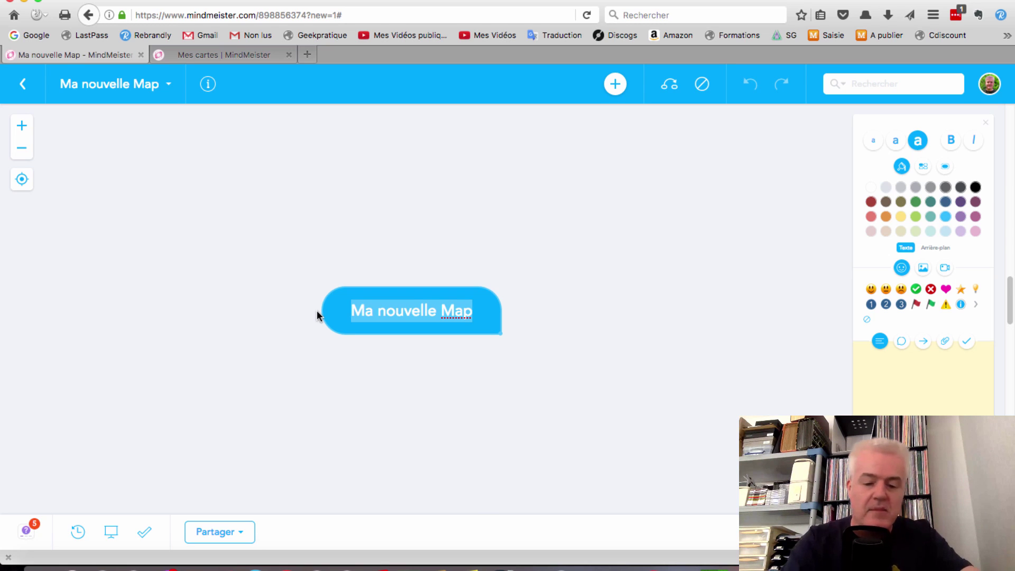
{"action": "type", "text": "o"}
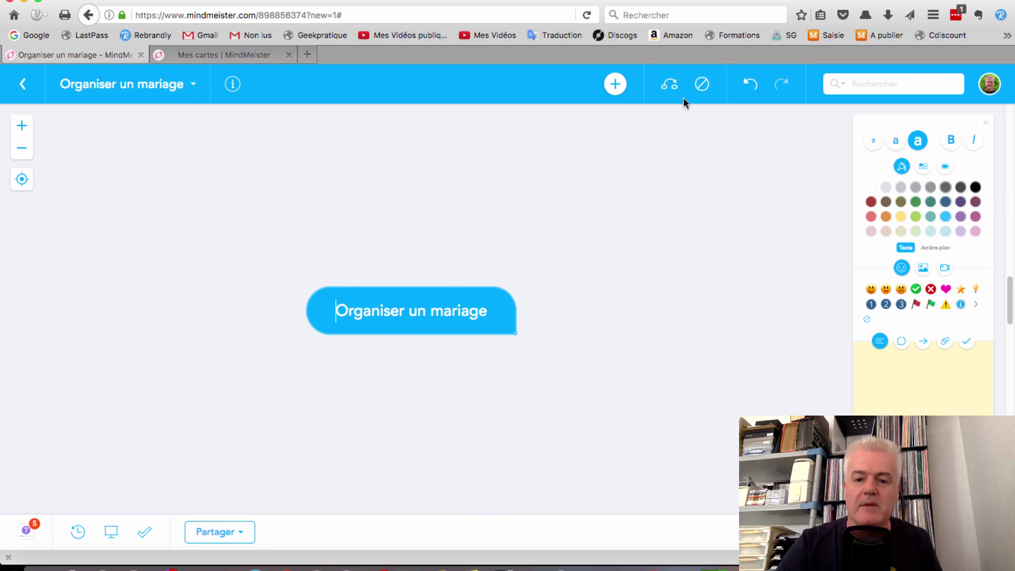
{"action": "double_click", "coordinate": [463, 314]}
{"action": "key", "text": "Return"}
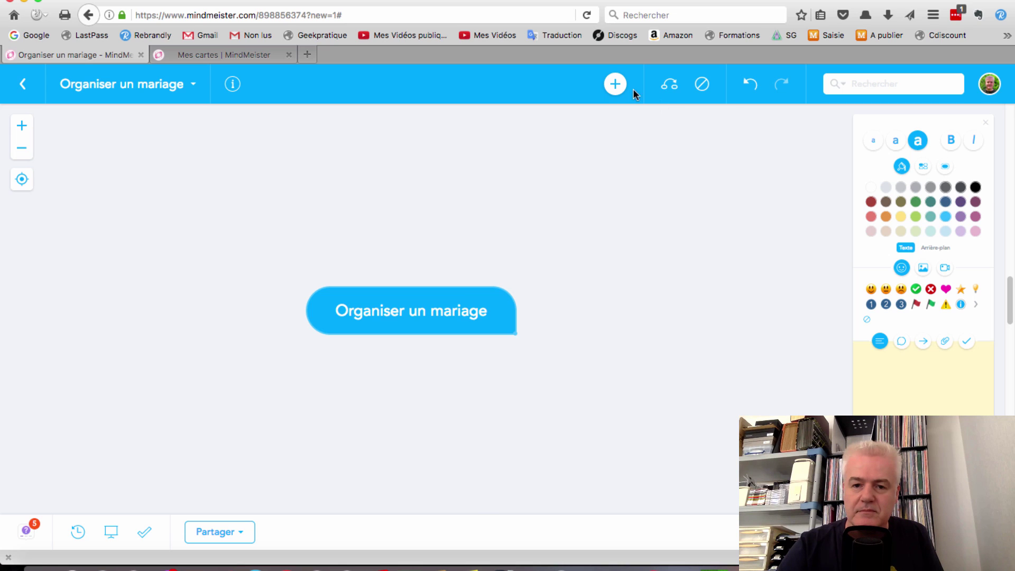
Step: Add three topics to the central idea: "préparer les bougies", "valse" and "préparer un apéritif original"
{"action": "left_click", "coordinate": [616, 86]}
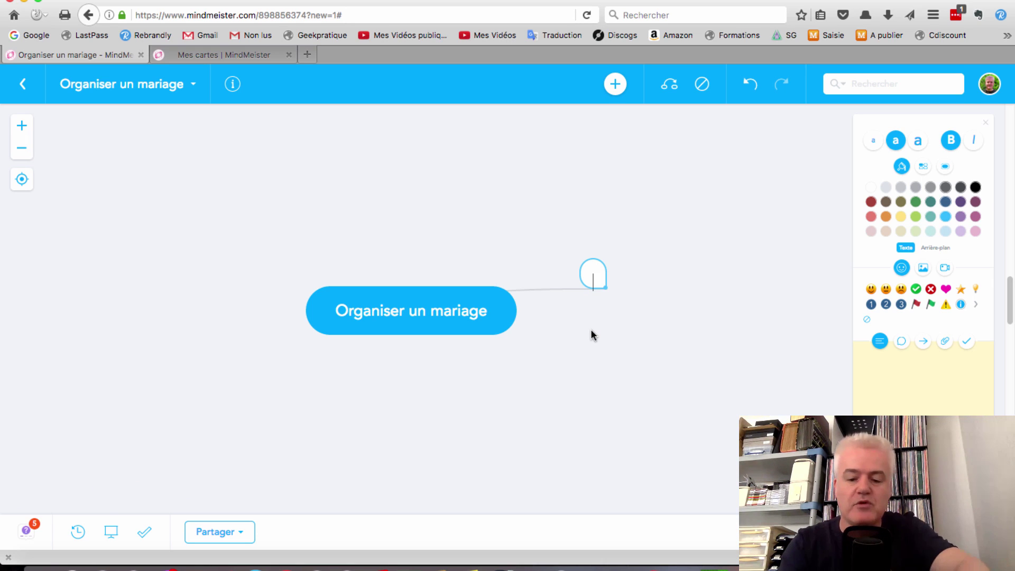
{"action": "type", "text": "préparer "}
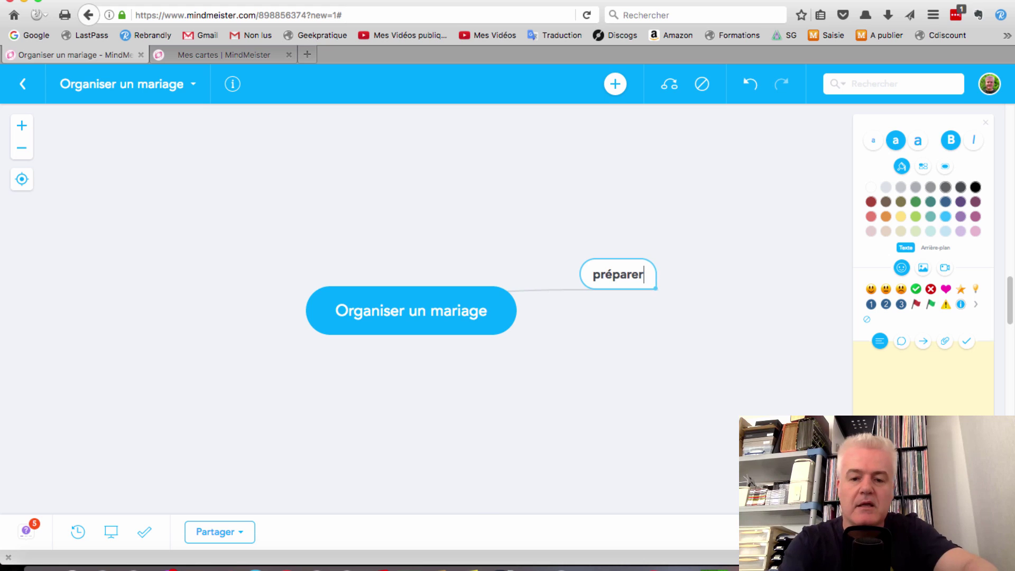
{"action": "type", "text": "les bougies"}
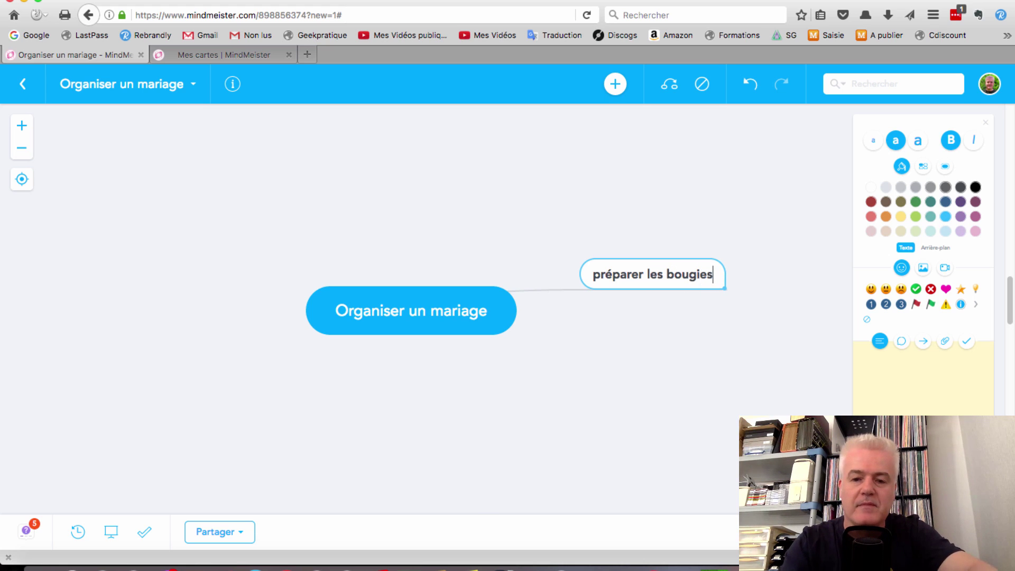
{"action": "key", "text": "Return"}
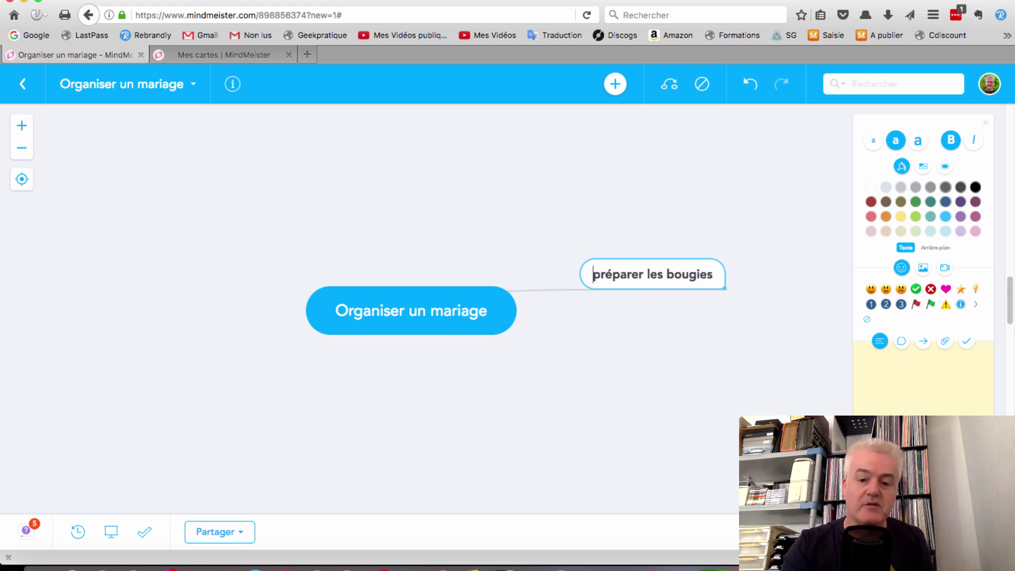
{"action": "key", "text": "Return"}
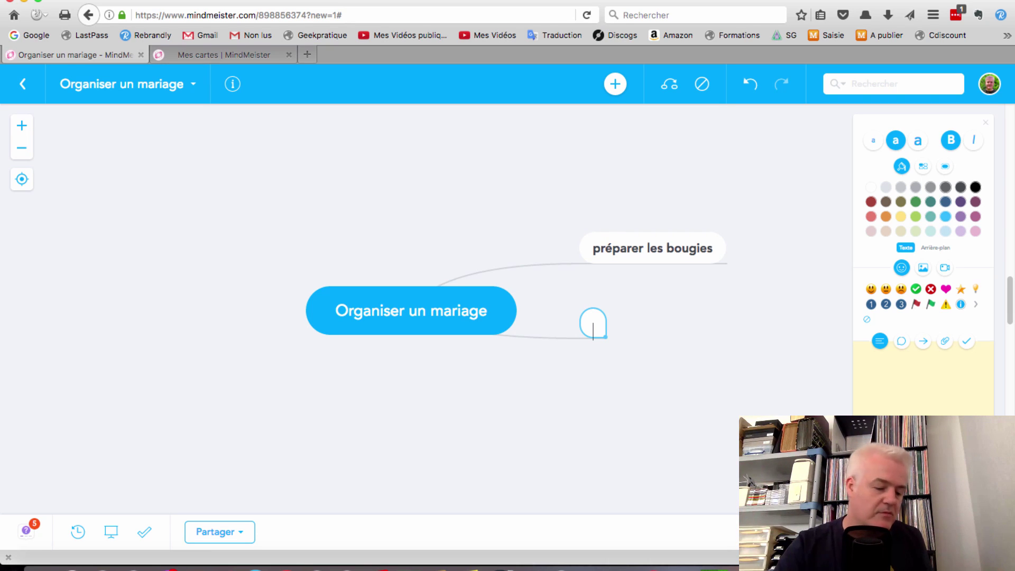
{"action": "type", "text": "valse"}
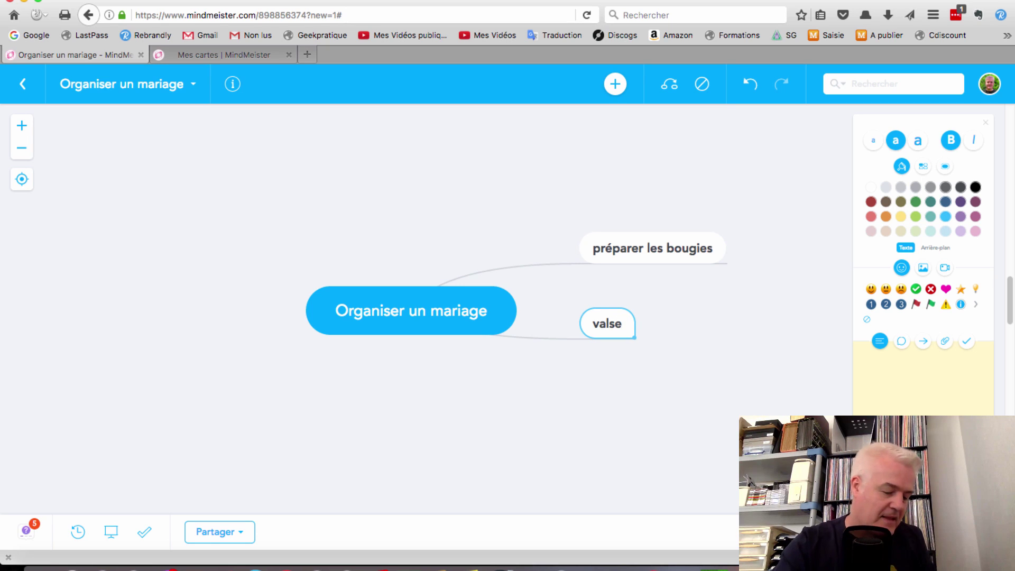
{"action": "key", "text": "Return"}
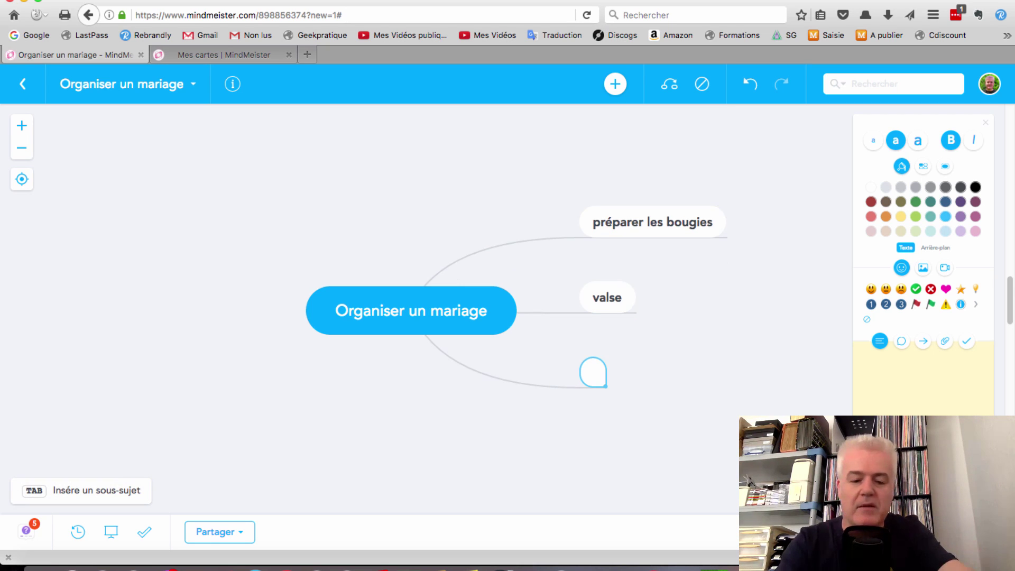
{"action": "type", "text": "préparer un apéritif original"}
{"action": "key", "text": "super+Left"}
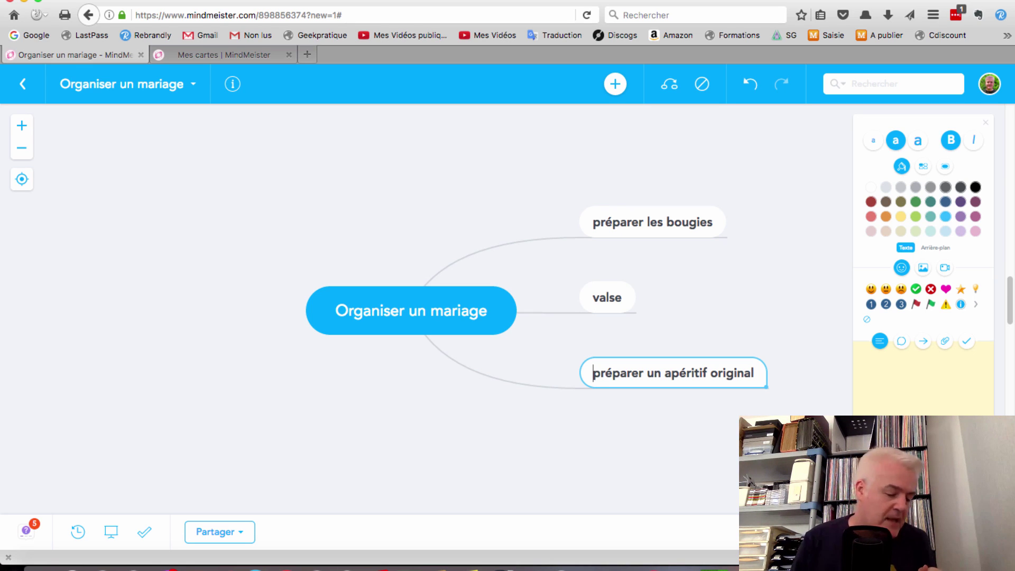
Step: Add a "Jazz" topic to the central idea and move it below "préparer un apéritif original"
{"action": "left_click", "coordinate": [411, 311]}
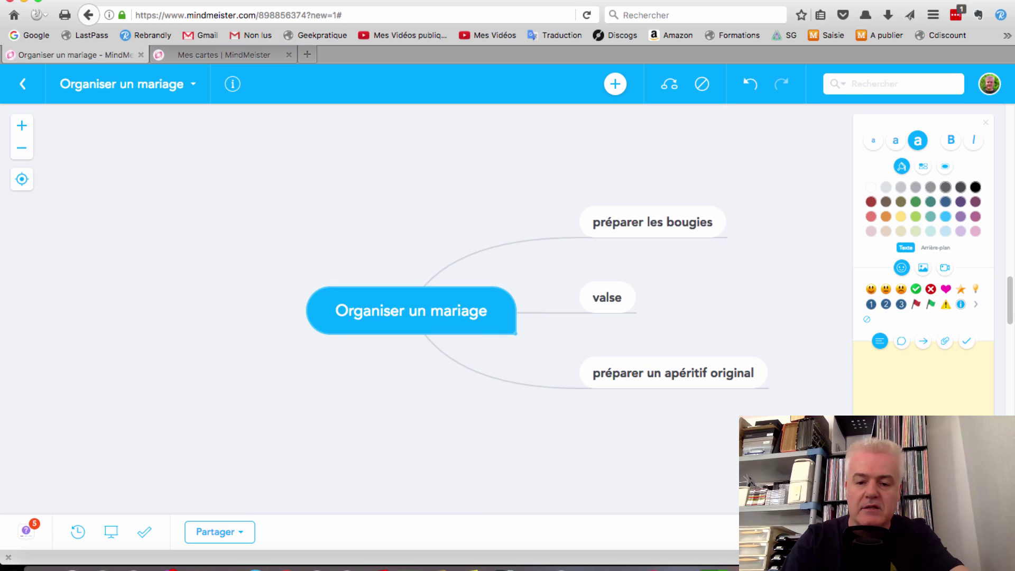
{"action": "key", "text": "Tab"}
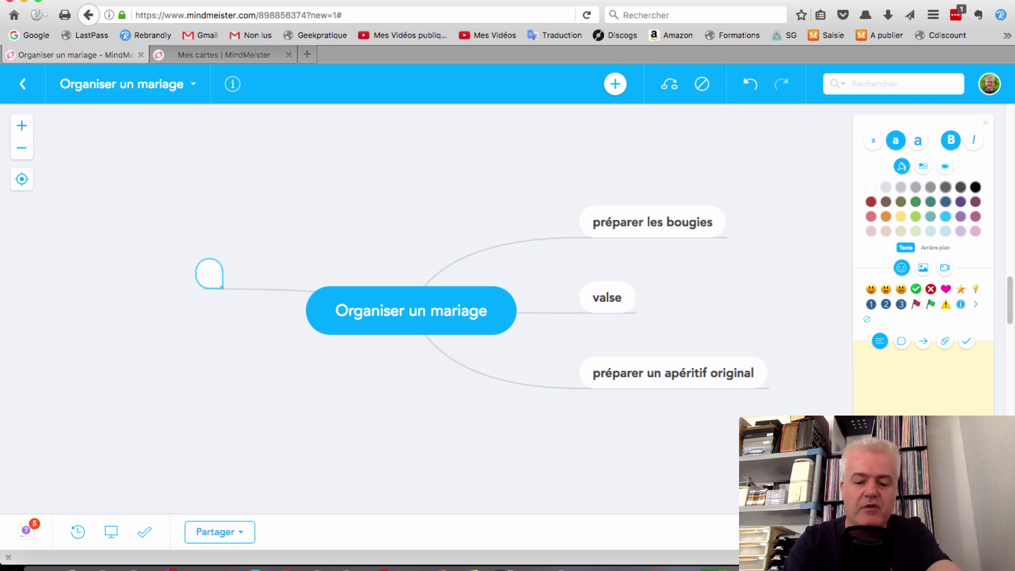
{"action": "type", "text": "Jazz"}
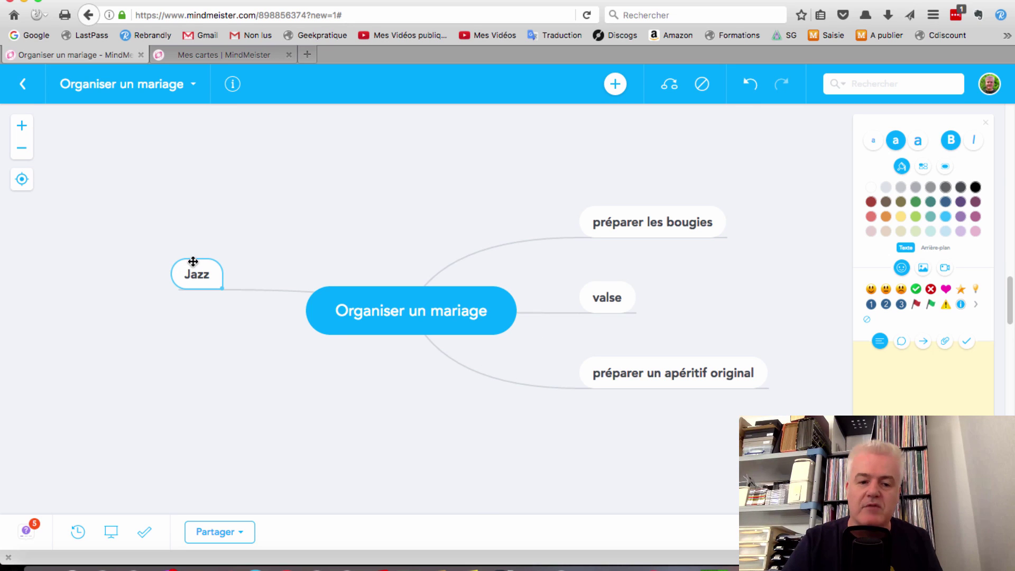
{"action": "key", "text": "Return"}
{"action": "left_click_drag", "start_coordinate": [198, 278], "coordinate": [614, 432]}
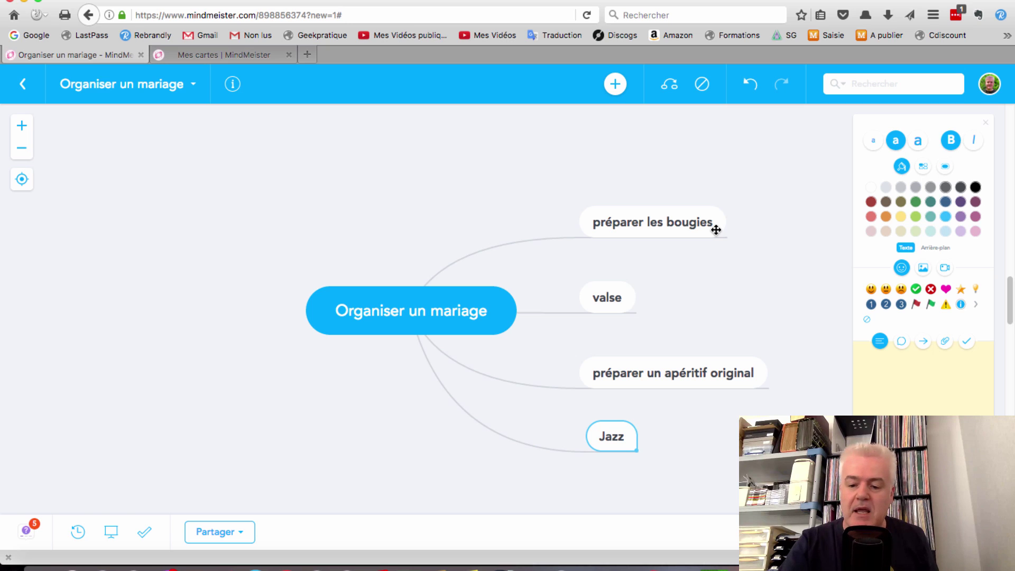
Step: Add the topics "rock" and "incontournable : danse du balai" to the central idea
{"action": "key", "text": "Return"}
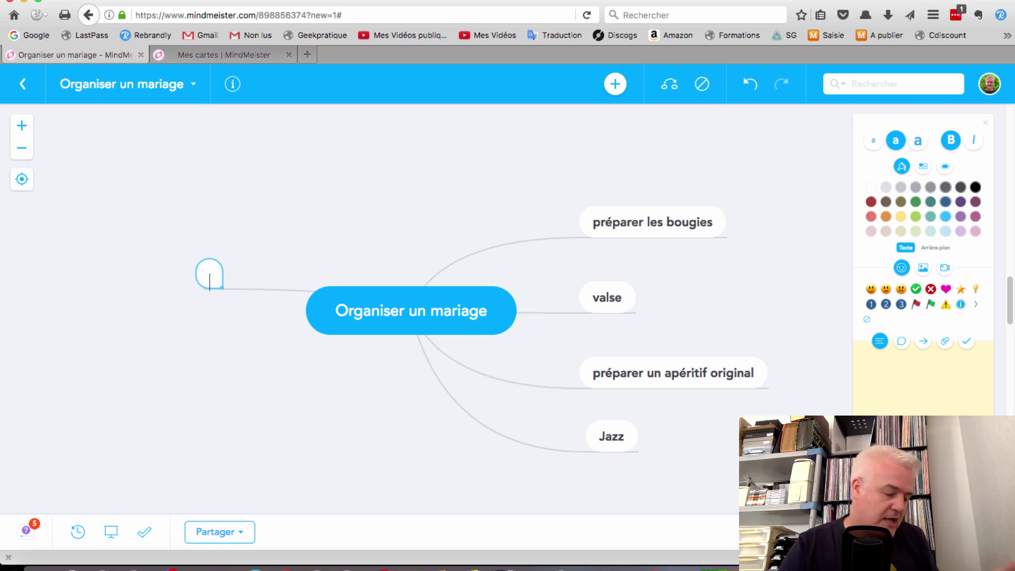
{"action": "type", "text": "rock"}
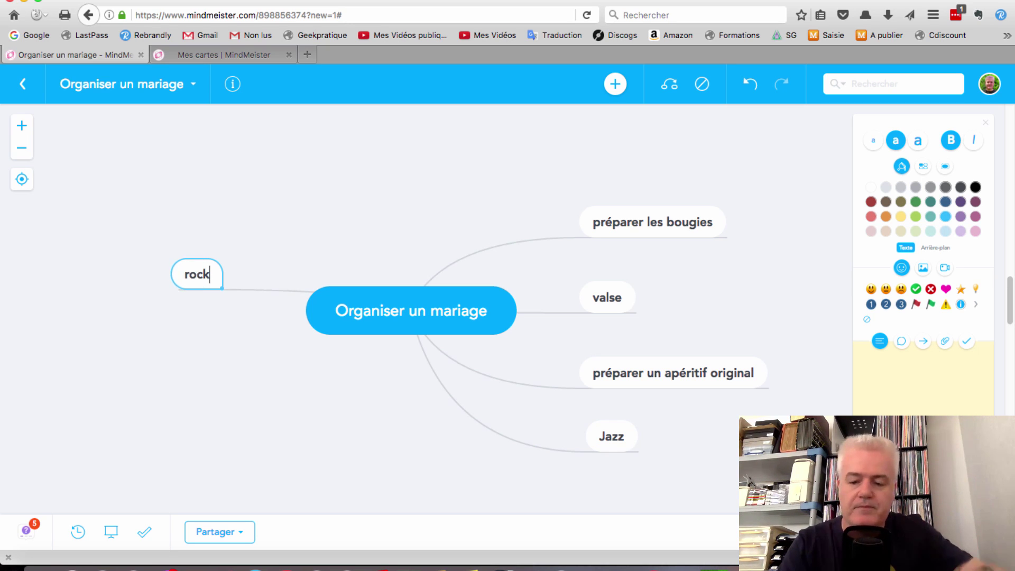
{"action": "key", "text": "Return"}
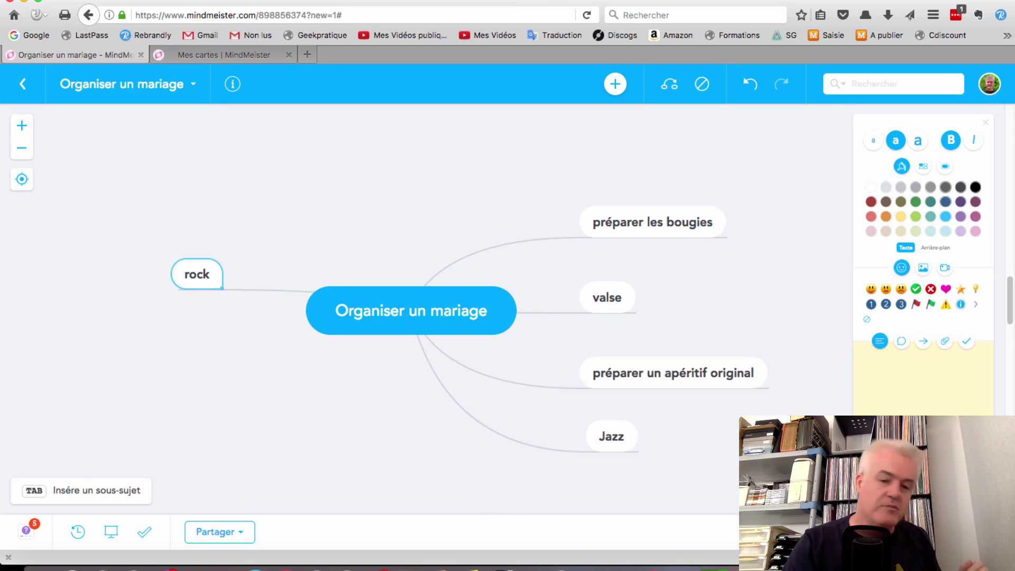
{"action": "key", "text": "Return"}
{"action": "type", "text": "incontournable : danse du balai"}
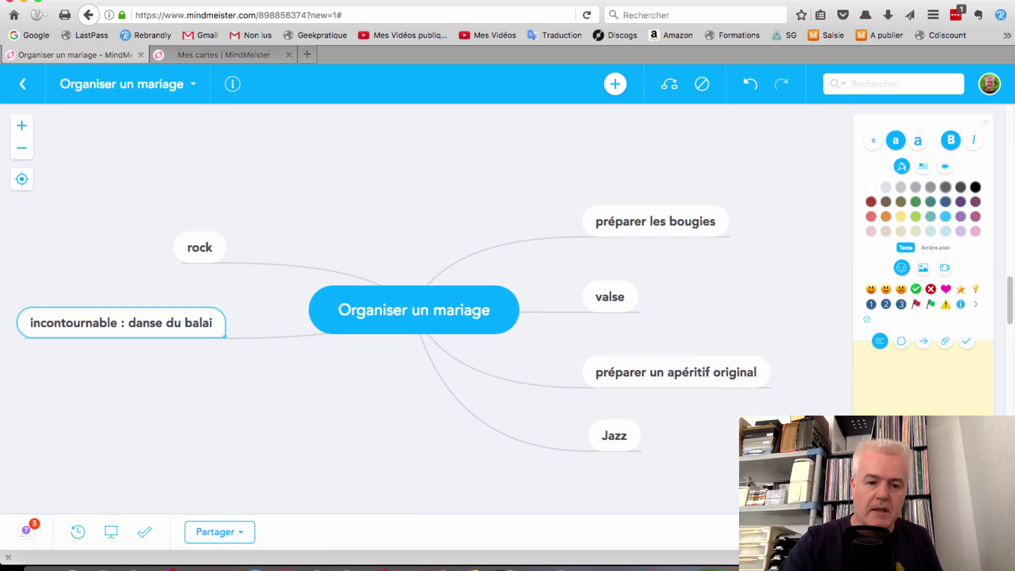
Step: Add the topics "dragées" and "fleurs" to the central idea, and move "dragées" below "Jazz"
{"action": "key", "text": "Return"}
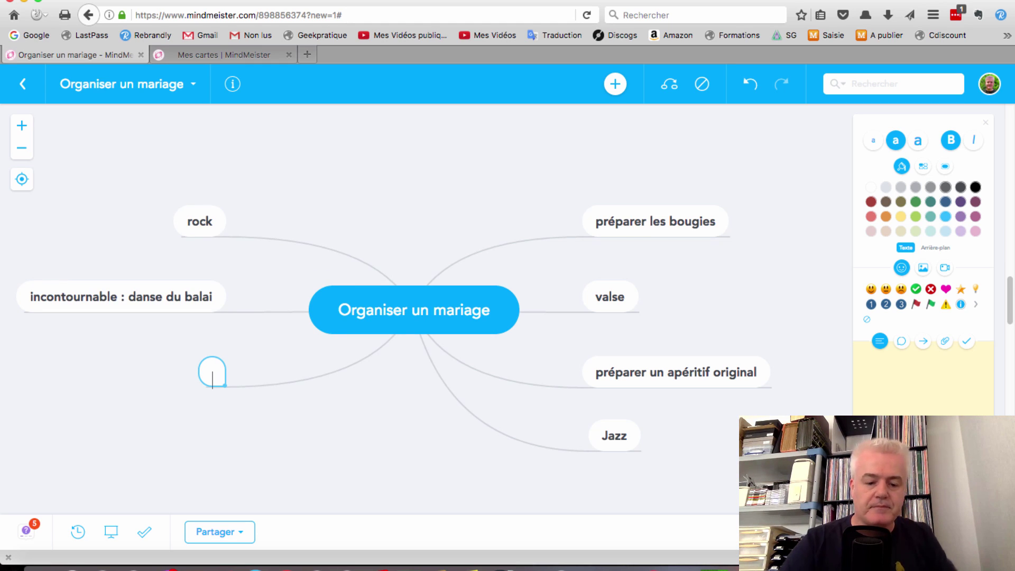
{"action": "type", "text": "dragées"}
{"action": "key", "text": "Return"}
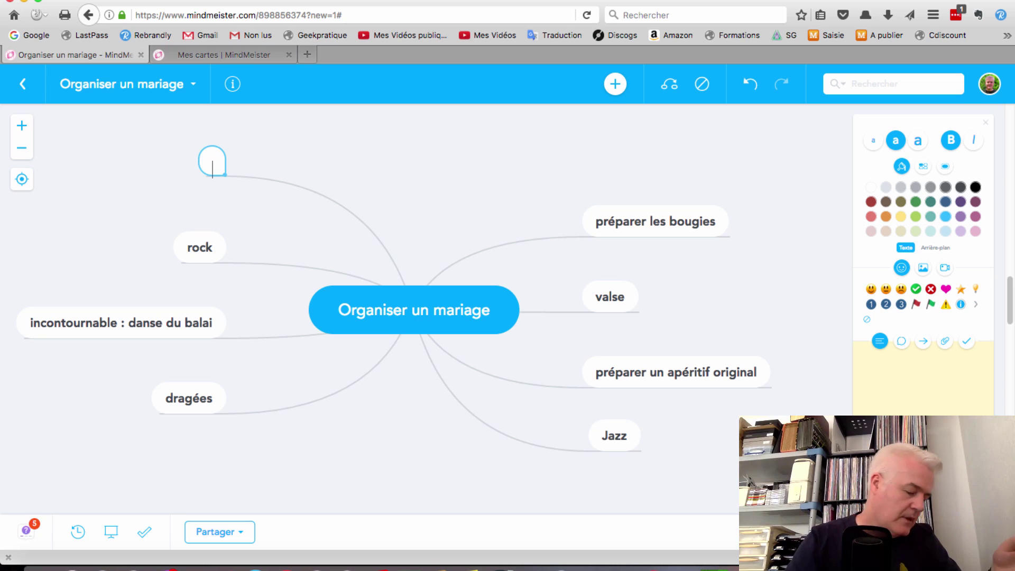
{"action": "type", "text": "fleurs"}
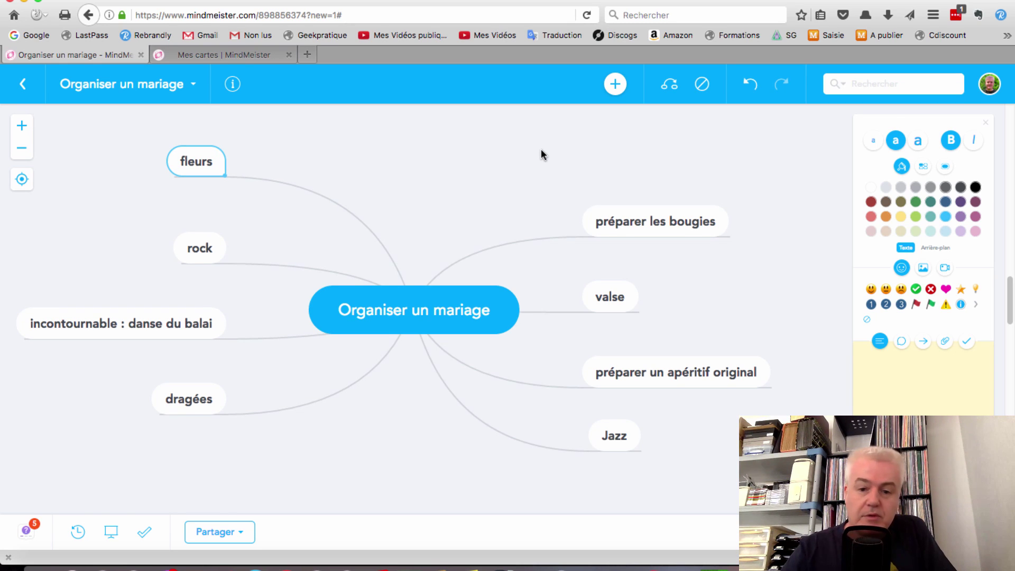
{"action": "left_click_drag", "start_coordinate": [190, 398], "coordinate": [634, 490]}
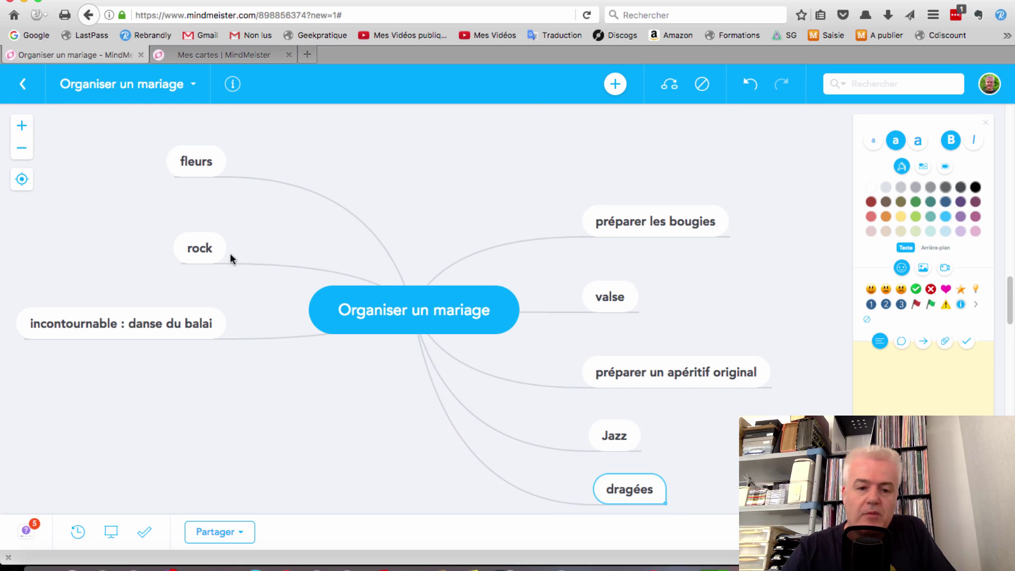
{"action": "left_click_drag", "start_coordinate": [206, 248], "coordinate": [629, 284]}
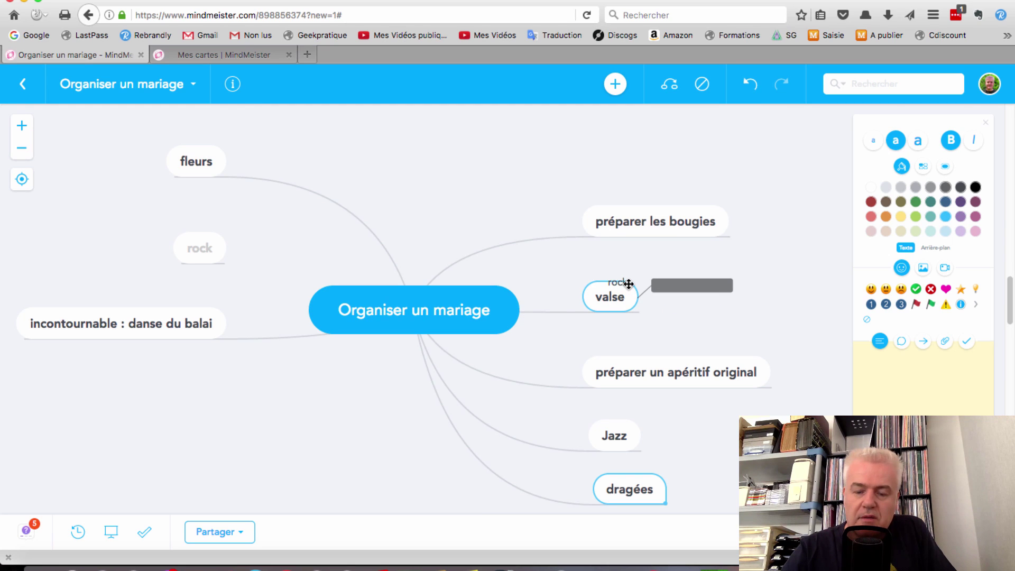
{"action": "left_click_drag", "start_coordinate": [550, 284], "coordinate": [550, 284]}
{"action": "left_click", "coordinate": [197, 247]}
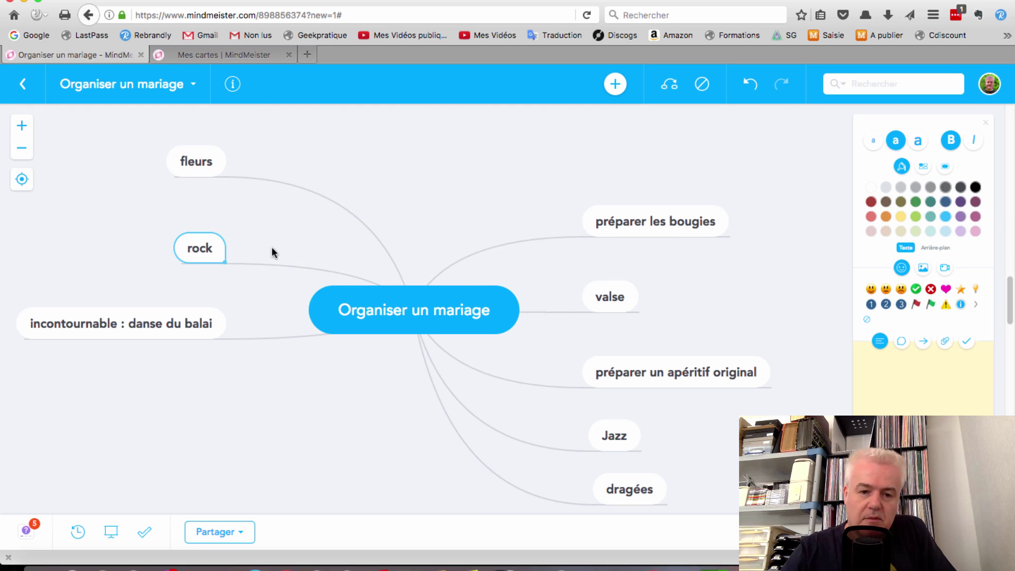
Step: Add a "Danse" topic to the central idea and move it below "préparer les bougies"
{"action": "left_click", "coordinate": [632, 234]}
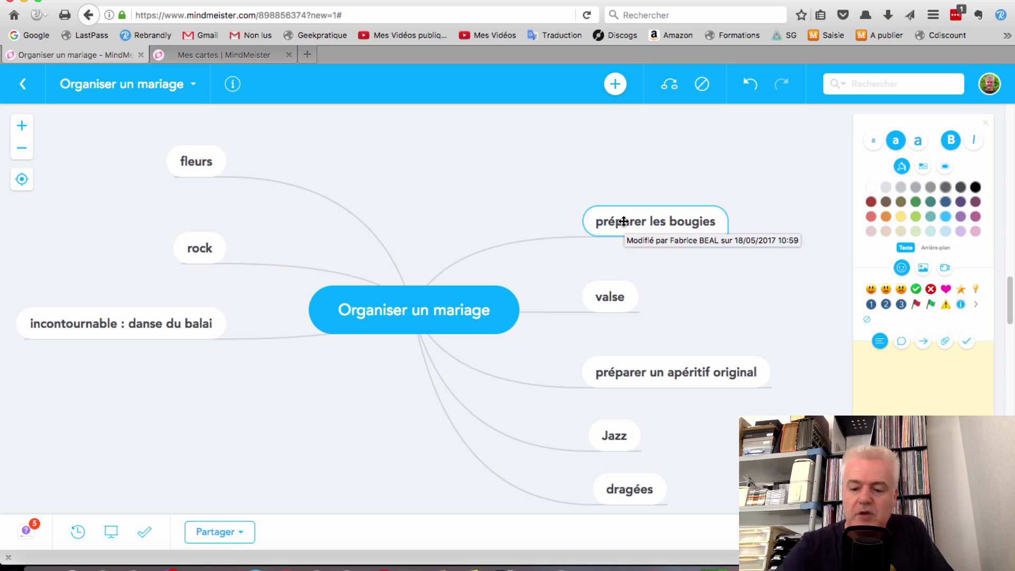
{"action": "key", "text": "Return"}
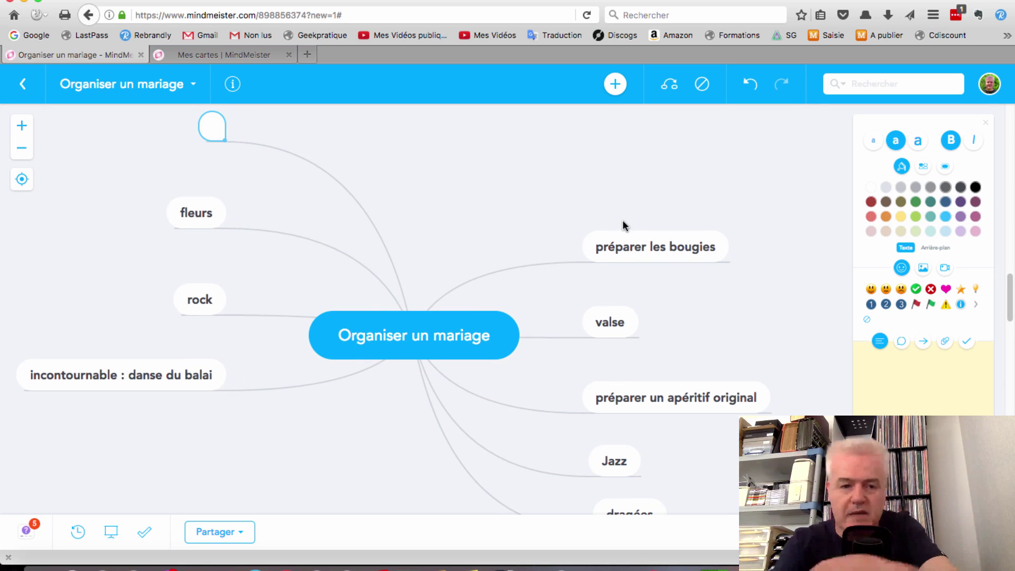
{"action": "type", "text": "Danse"}
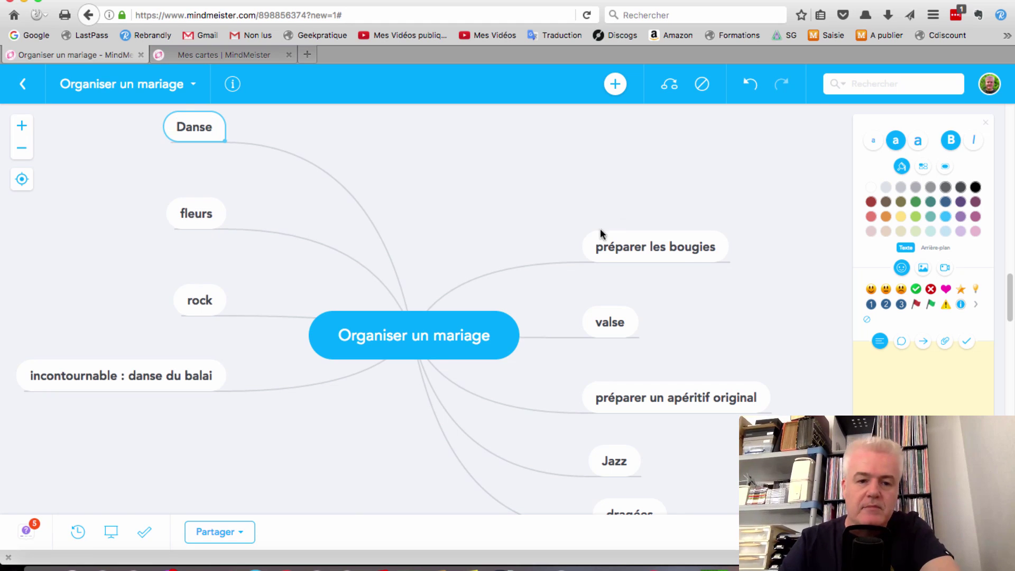
{"action": "key", "text": "Return"}
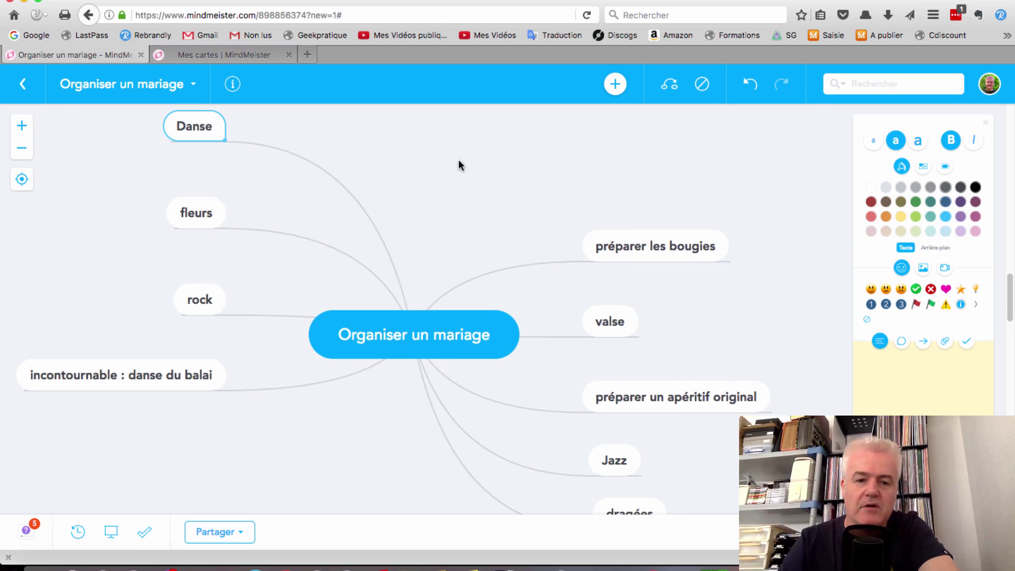
{"action": "left_click_drag", "start_coordinate": [179, 113], "coordinate": [597, 279]}
Step: Nest the topics "valse", "rock" and "incontournable : danse du balai" under "Danse"
{"action": "left_click_drag", "start_coordinate": [608, 322], "coordinate": [626, 274]}
{"action": "left_click_drag", "start_coordinate": [200, 306], "coordinate": [640, 312]}
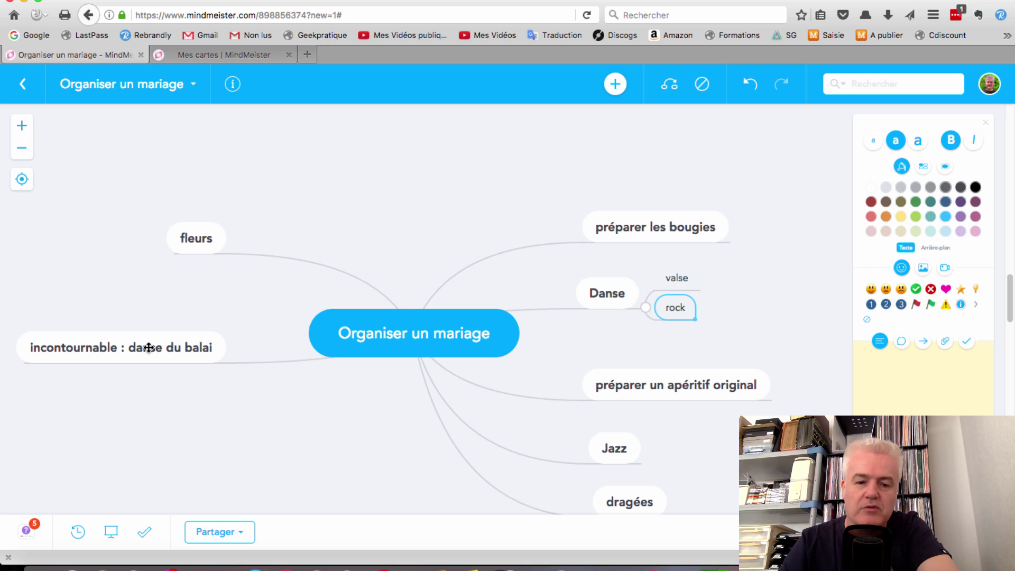
{"action": "left_click_drag", "start_coordinate": [149, 348], "coordinate": [623, 299]}
Step: Add the smiling face icon and the number 1 icon to the "préparer les bougies" topic
{"action": "left_click", "coordinate": [642, 207]}
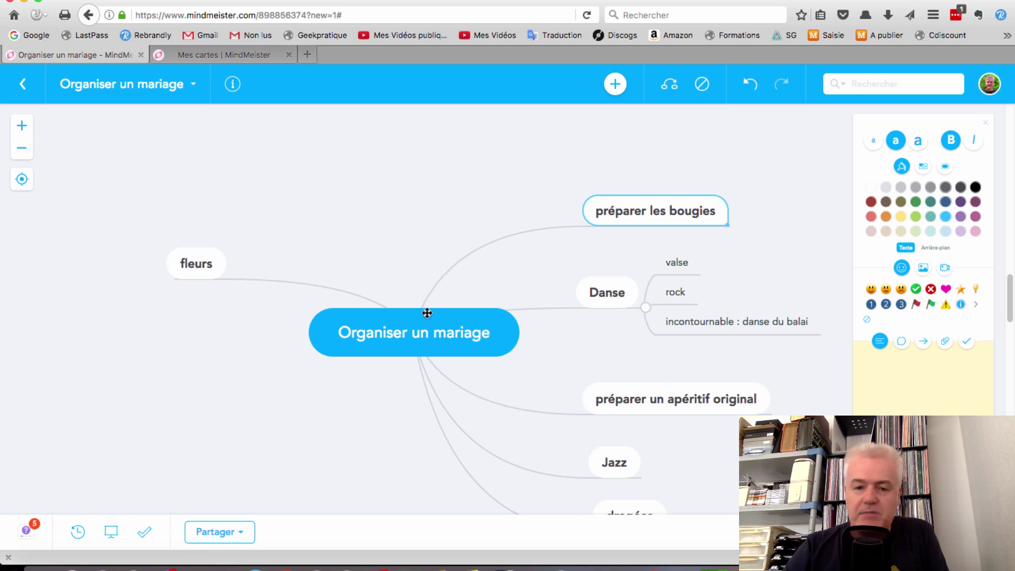
{"action": "double_click", "coordinate": [648, 215]}
{"action": "left_click", "coordinate": [750, 163]}
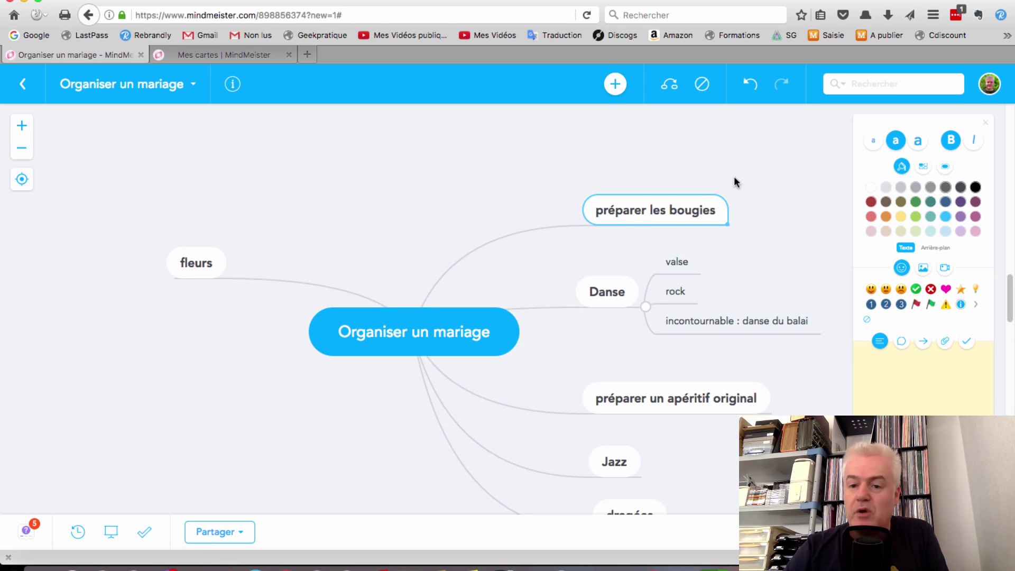
{"action": "double_click", "coordinate": [695, 210]}
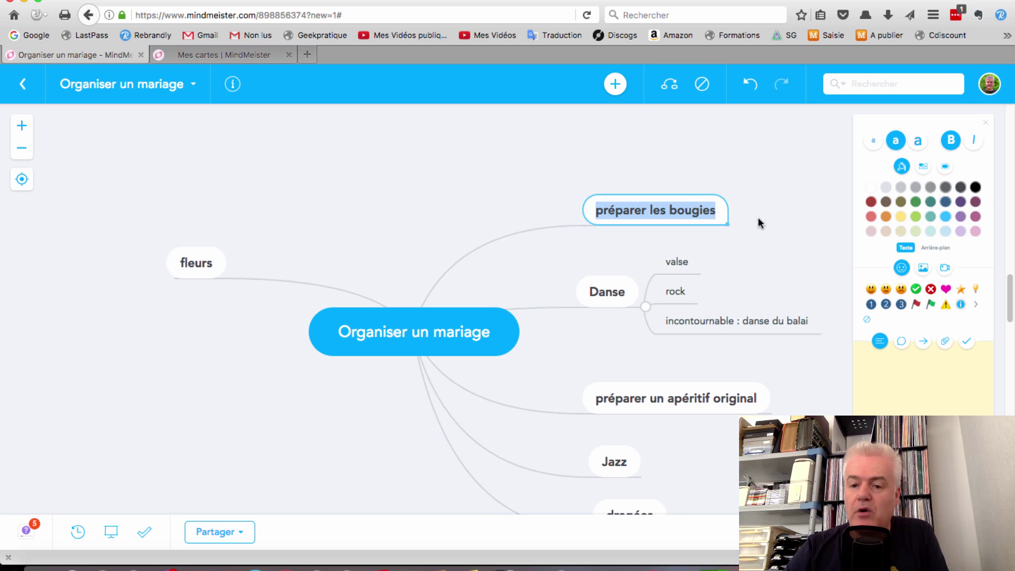
{"action": "left_click", "coordinate": [871, 289]}
{"action": "left_click", "coordinate": [871, 304]}
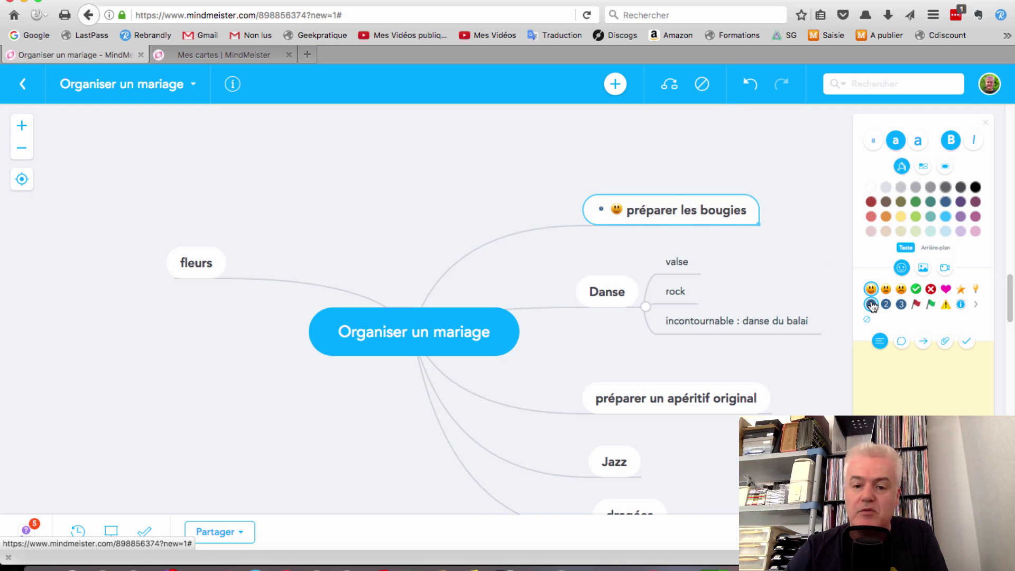
Step: Add a red flag icon to the "Danse" topic and display the available sources for attaching a file to it
{"action": "left_click", "coordinate": [610, 295]}
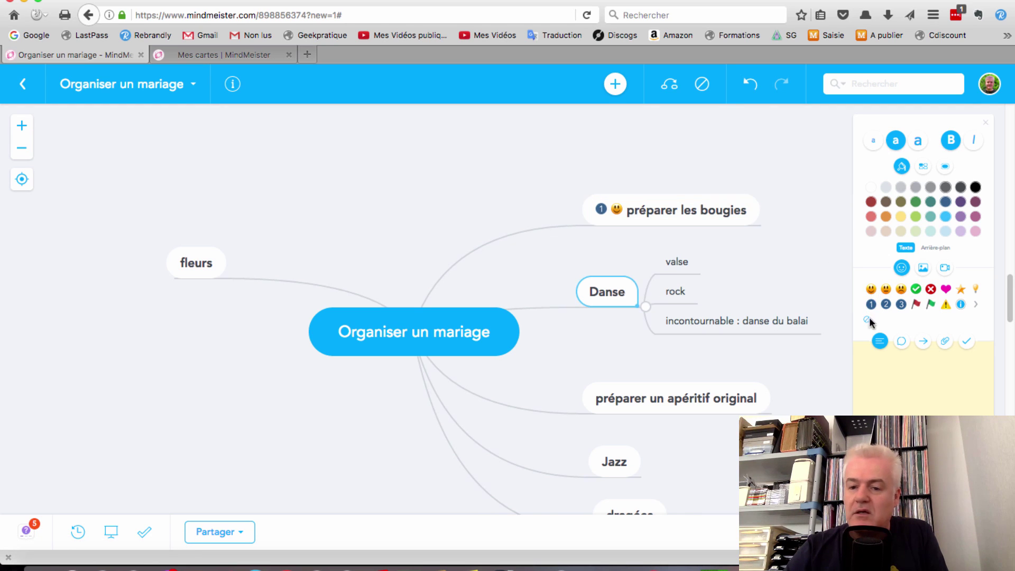
{"action": "left_click", "coordinate": [917, 304]}
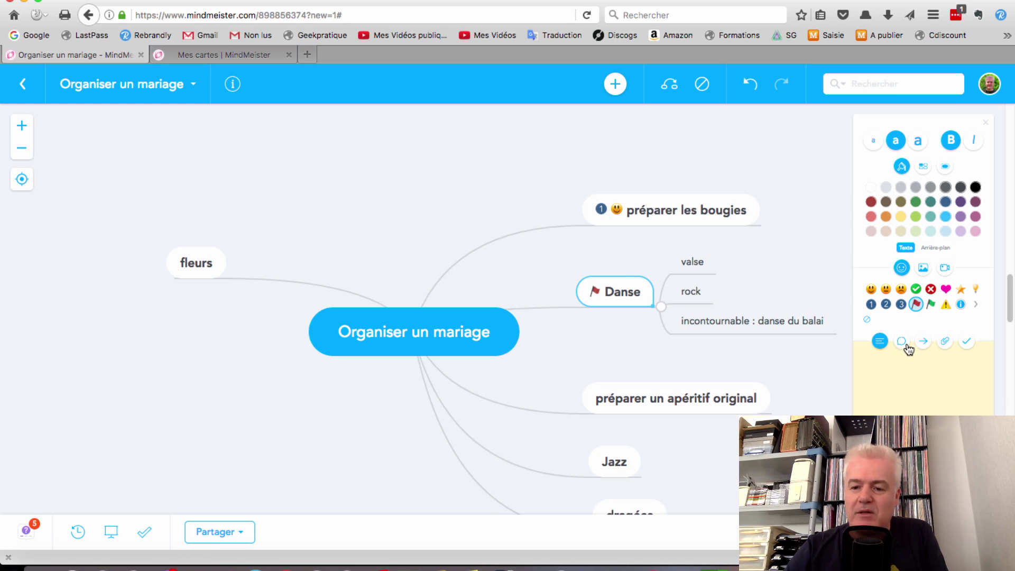
{"action": "left_click", "coordinate": [946, 343]}
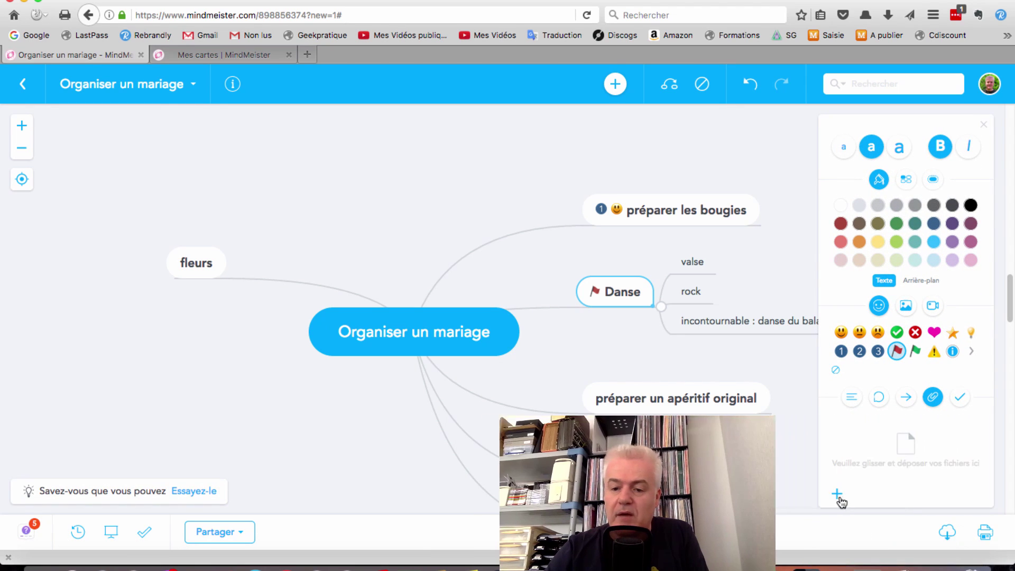
{"action": "left_click", "coordinate": [838, 495]}
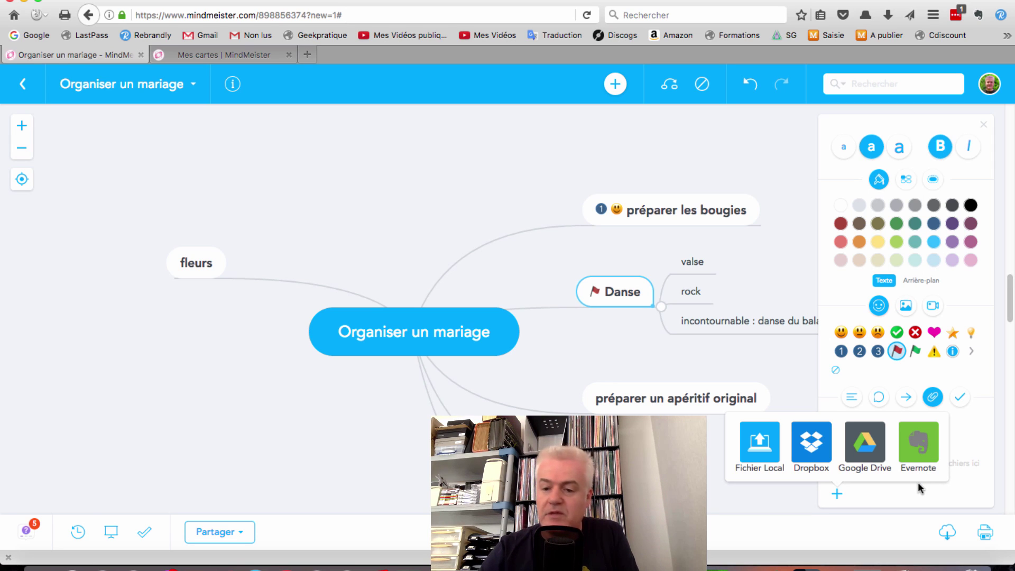
Step: Set the "Danse" task's progress to 25% Terminé and its priority to Priorité 3
{"action": "left_click", "coordinate": [960, 397]}
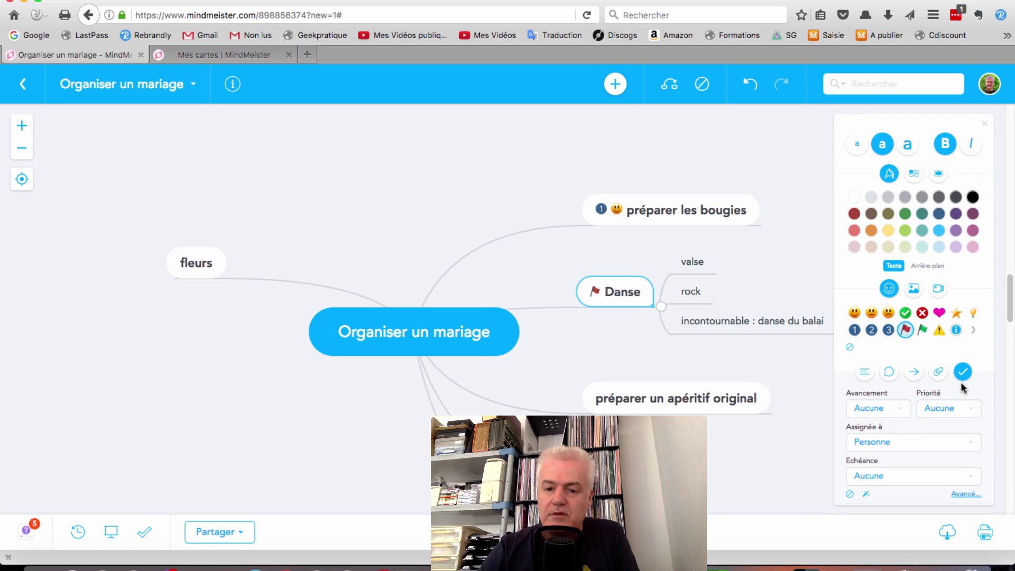
{"action": "left_click", "coordinate": [906, 412]}
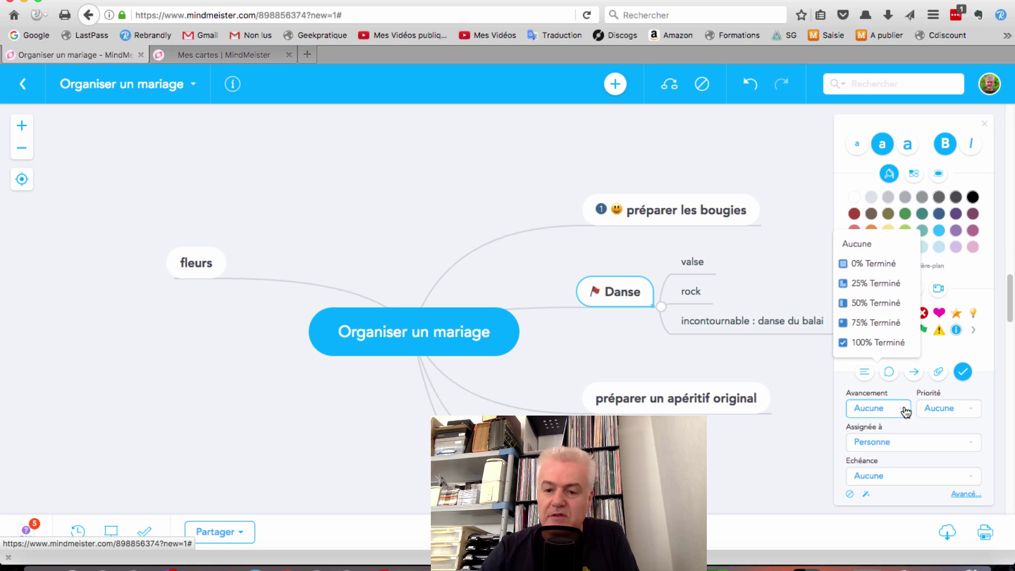
{"action": "left_click", "coordinate": [878, 283]}
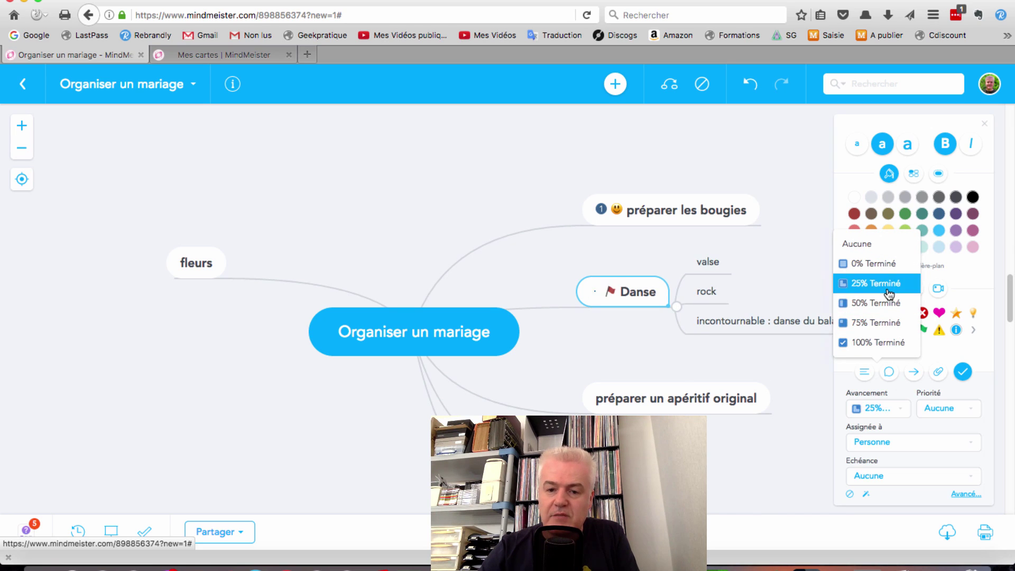
{"action": "left_click", "coordinate": [970, 411]}
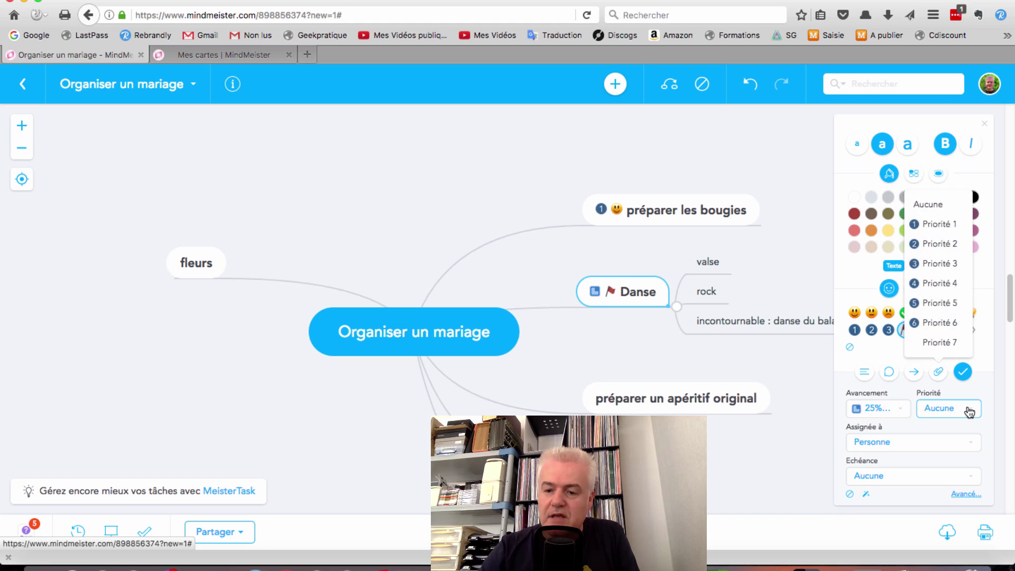
{"action": "left_click", "coordinate": [940, 342]}
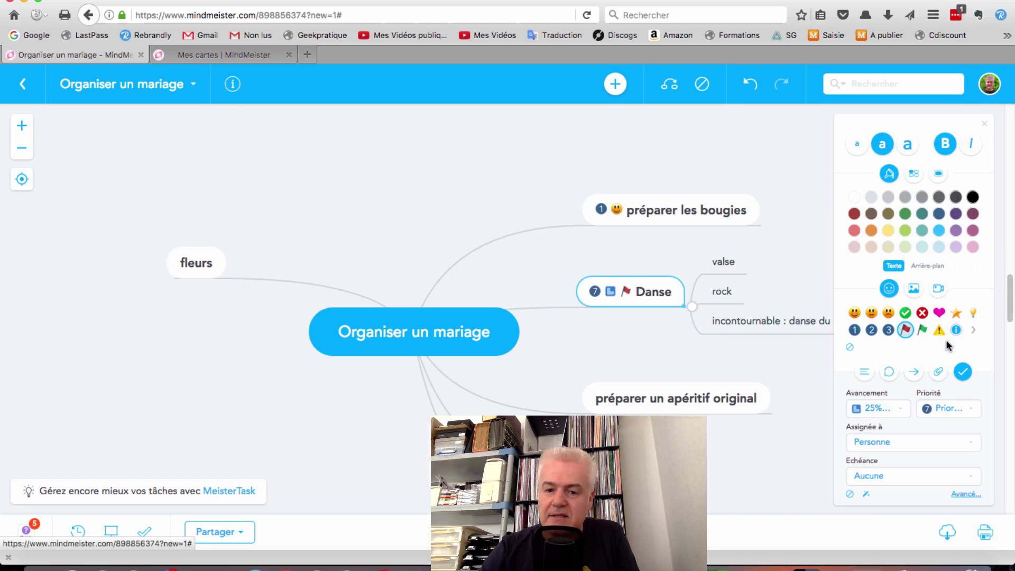
{"action": "left_click", "coordinate": [950, 411]}
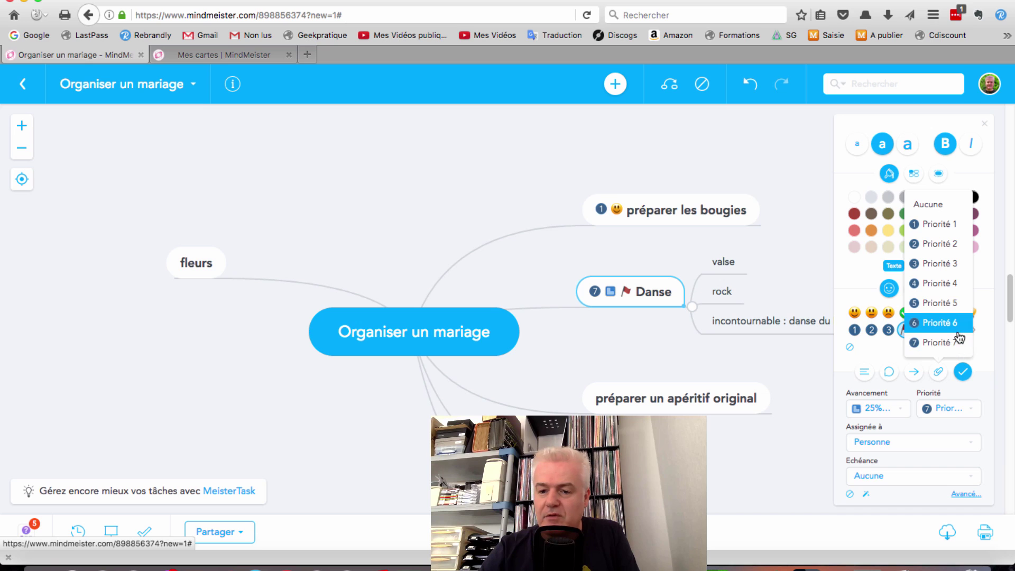
{"action": "left_click", "coordinate": [946, 265]}
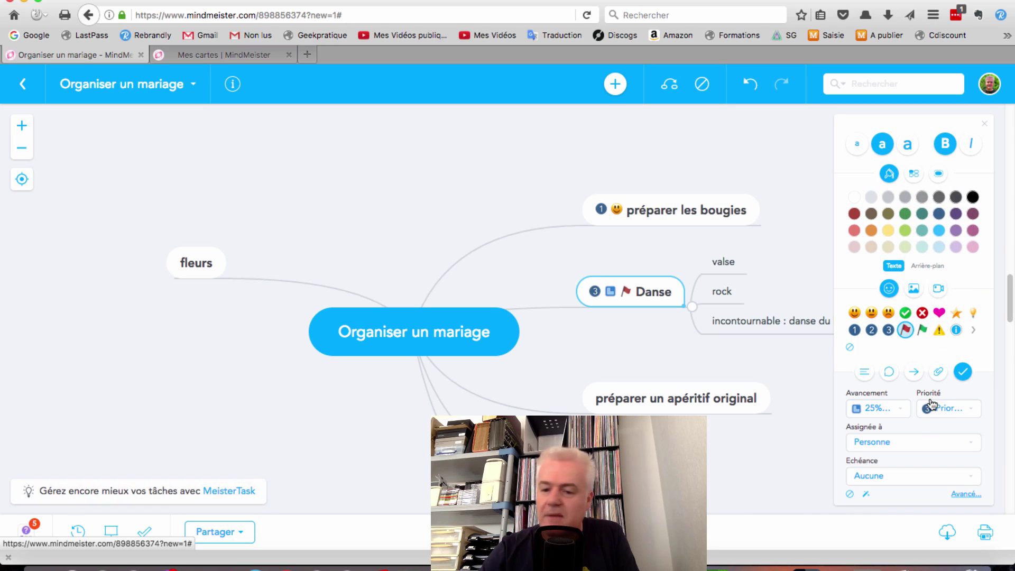
Step: Check the assignee choices for the "Danse" task without assigning anyone, and set its due date to 20/05/2017
{"action": "left_click", "coordinate": [922, 448]}
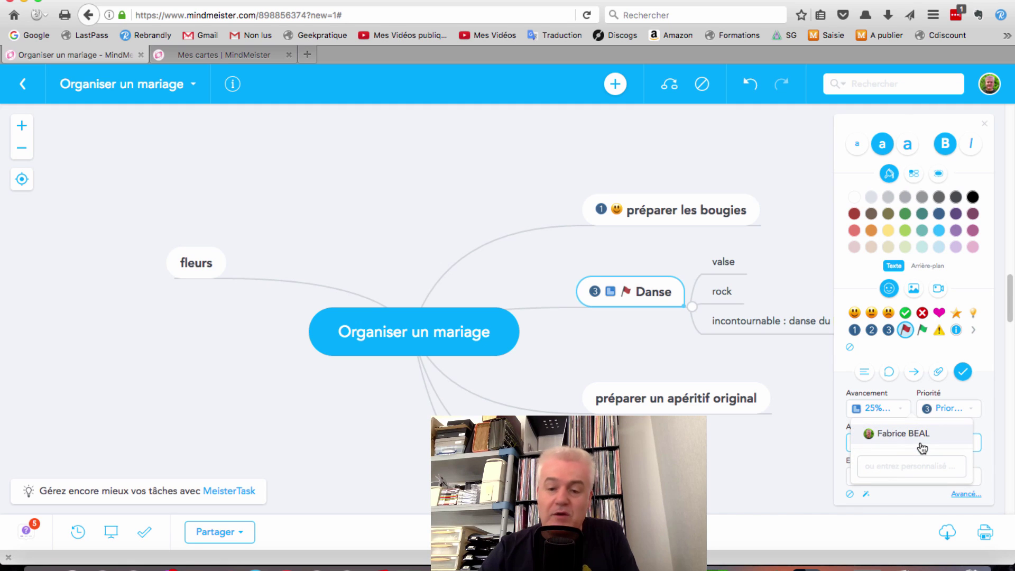
{"action": "left_click", "coordinate": [986, 427]}
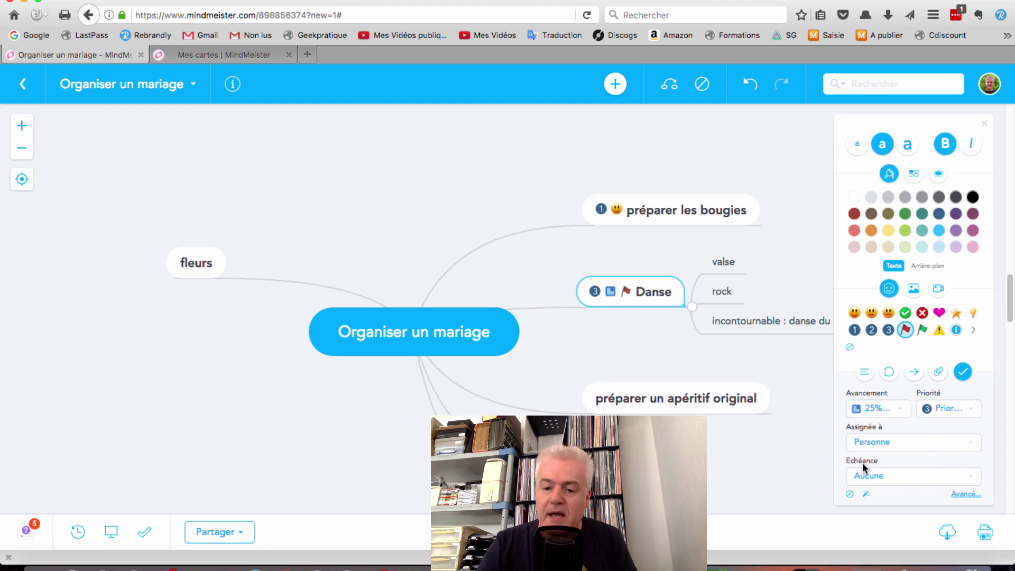
{"action": "left_click", "coordinate": [896, 478]}
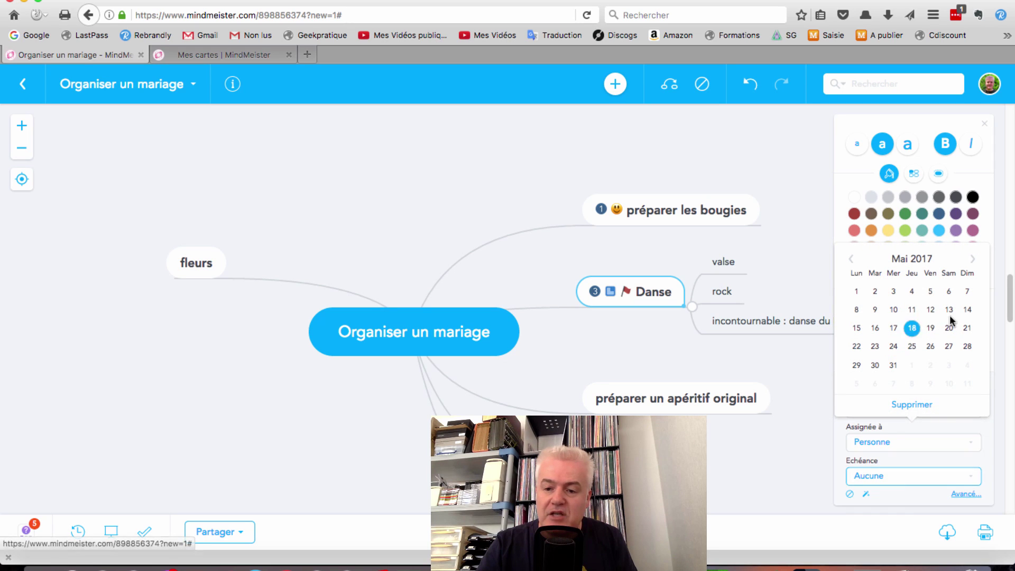
{"action": "left_click", "coordinate": [950, 328]}
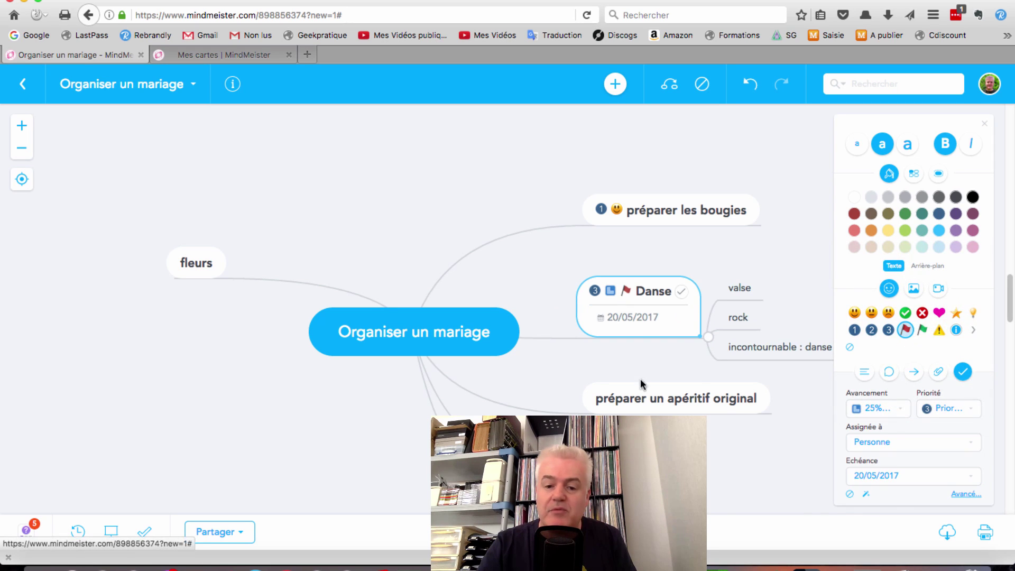
Step: Format the "préparer un apéritif original" topic with dark blue, large, italic text and no bold
{"action": "left_click", "coordinate": [635, 395]}
{"action": "left_click", "coordinate": [471, 341]}
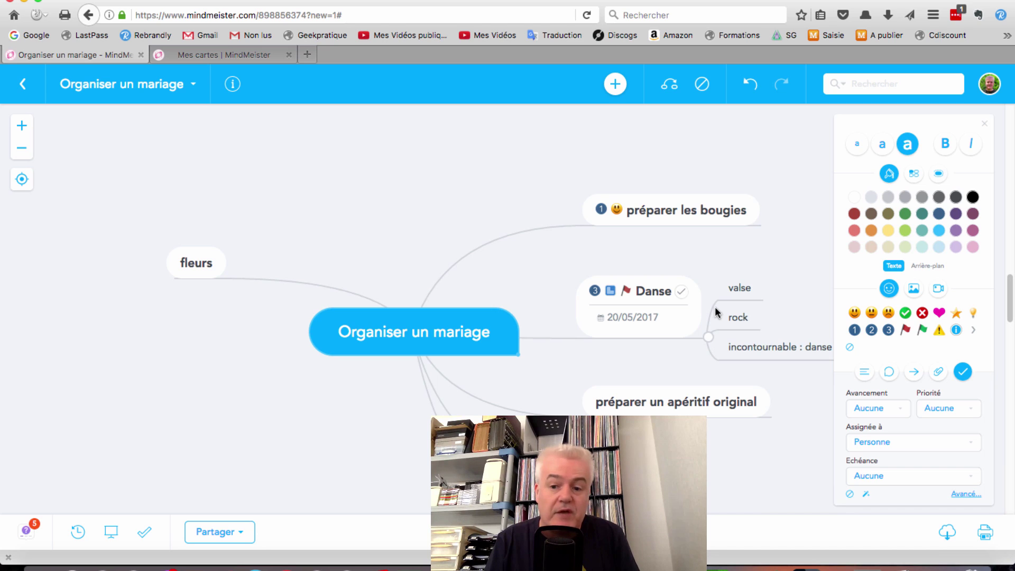
{"action": "left_click", "coordinate": [648, 401]}
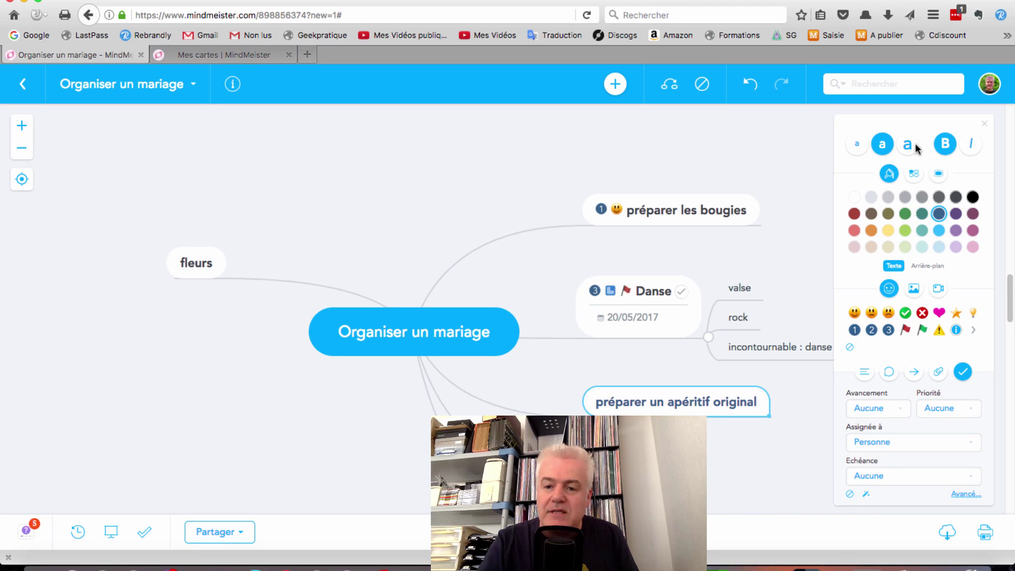
{"action": "left_click", "coordinate": [908, 152]}
{"action": "left_click", "coordinate": [947, 147]}
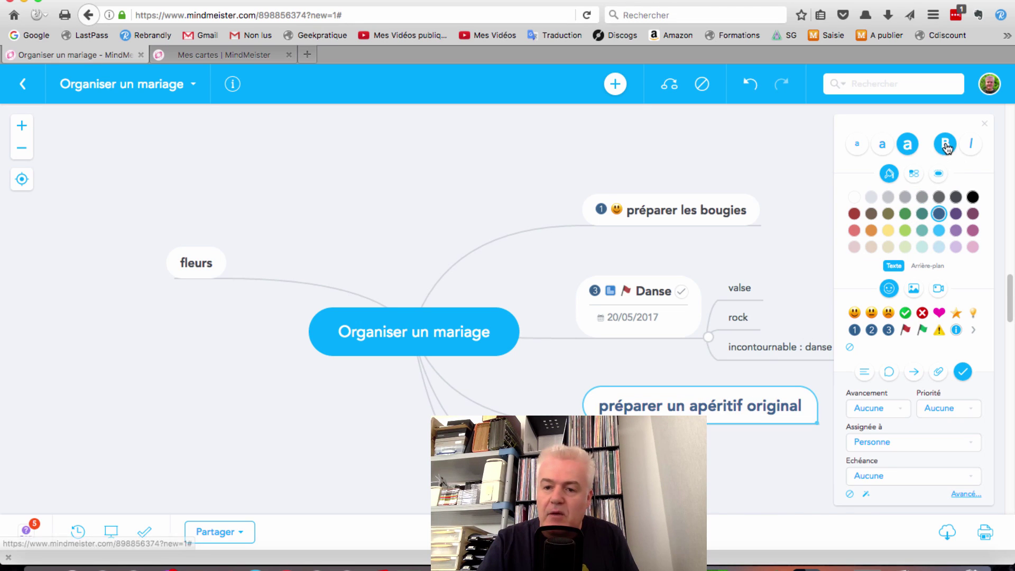
{"action": "left_click", "coordinate": [971, 147]}
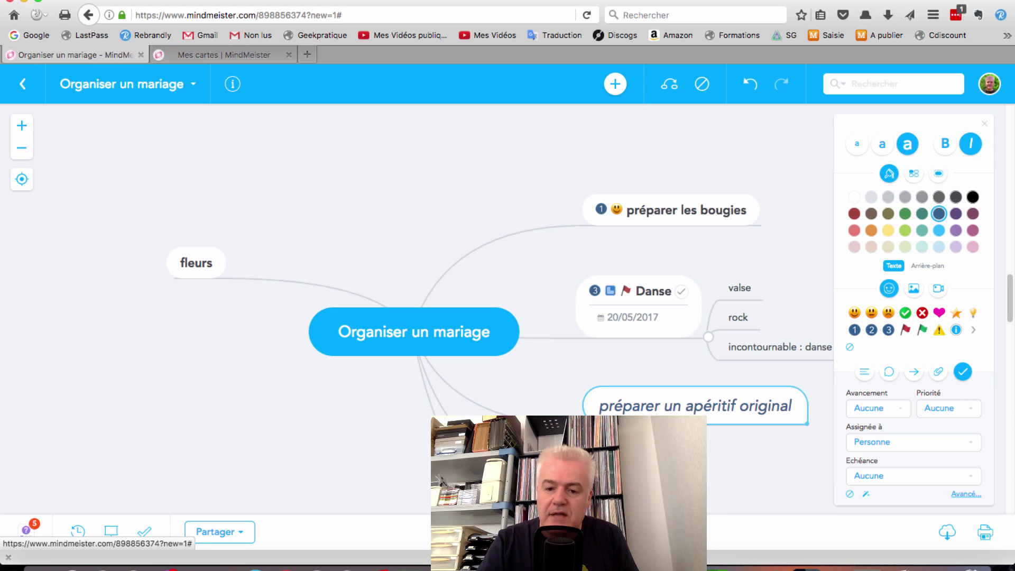
Step: Add the green address book image to the "Jazz" topic and the alarm clock image to "préparer un apéritif original"
{"action": "left_click", "coordinate": [914, 289]}
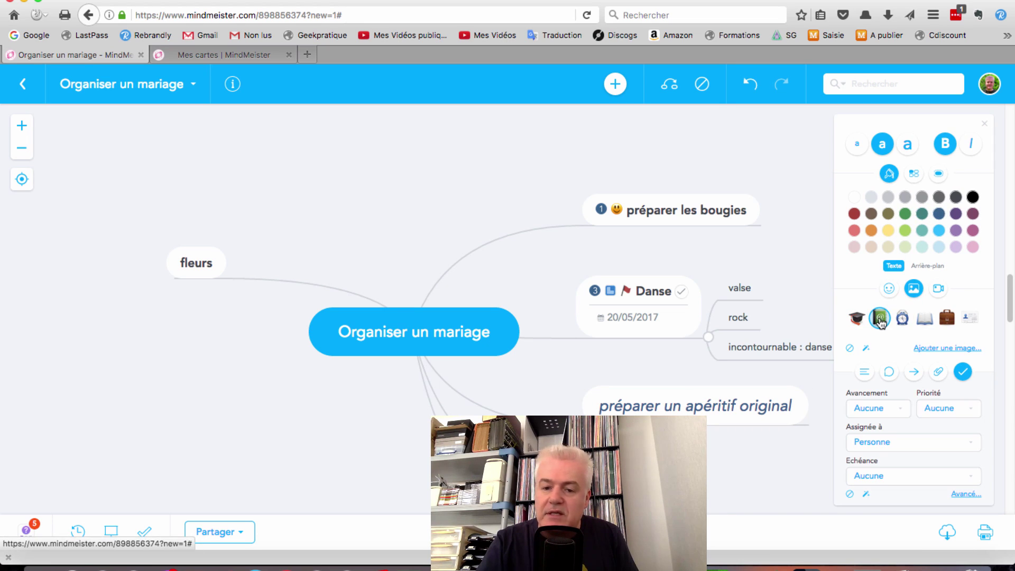
{"action": "scroll", "coordinate": [714, 406], "scroll_direction": "down", "scroll_amount": 2}
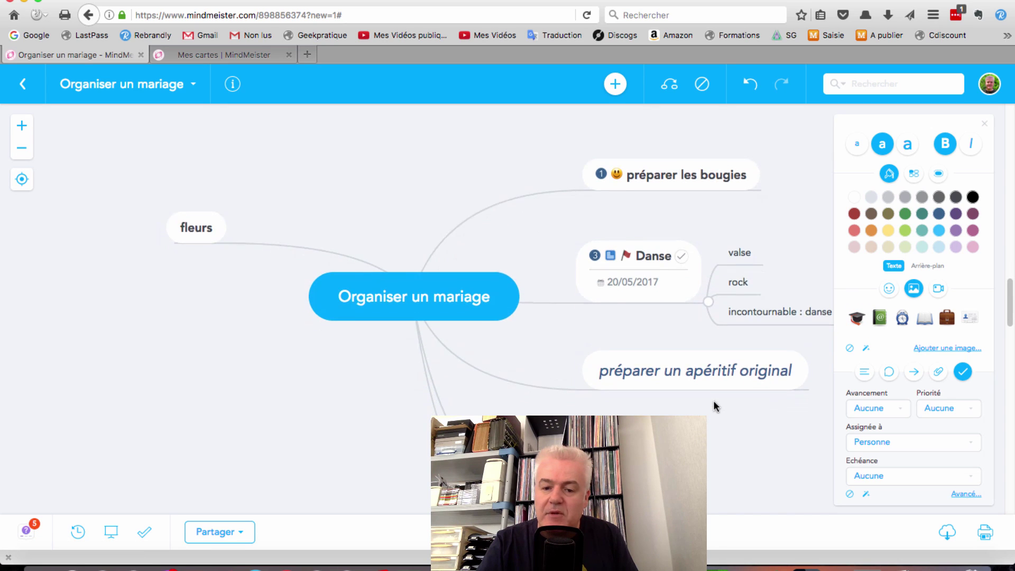
{"action": "scroll", "coordinate": [714, 406], "scroll_direction": "down", "scroll_amount": 2}
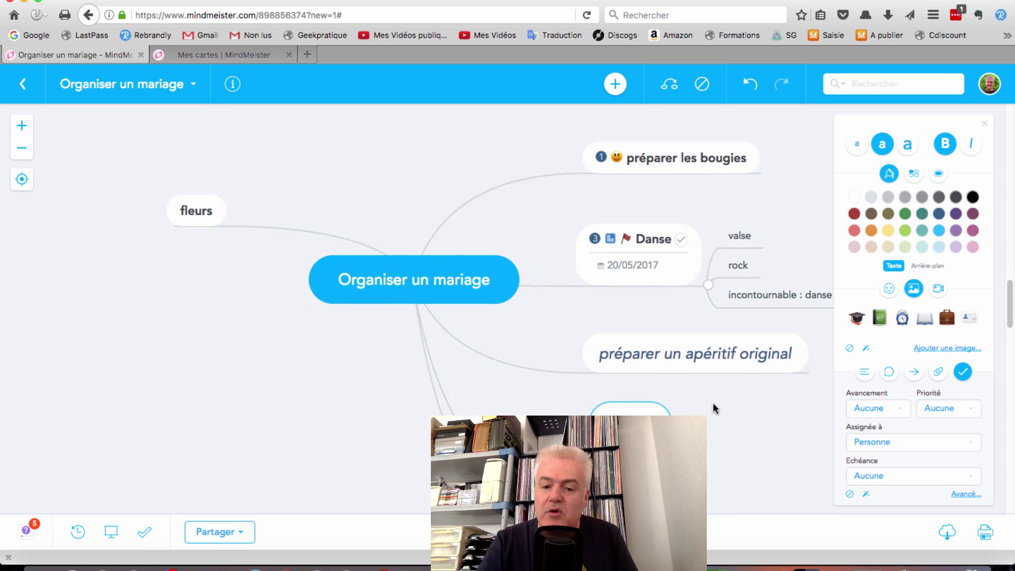
{"action": "left_click", "coordinate": [711, 352]}
{"action": "left_click", "coordinate": [903, 318]}
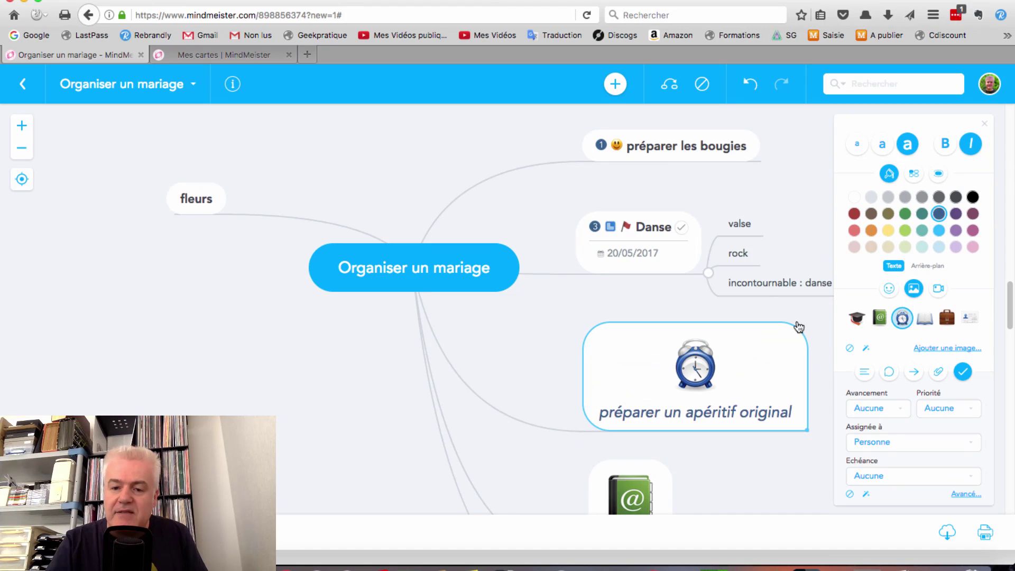
{"action": "left_click", "coordinate": [763, 282]}
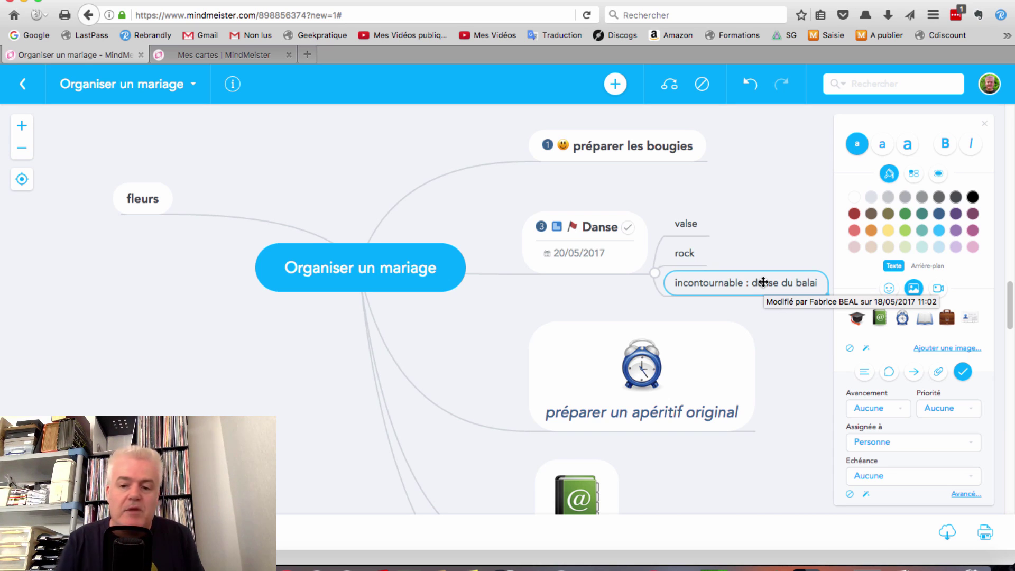
{"action": "scroll", "coordinate": [686, 422], "scroll_direction": "down", "scroll_amount": 3}
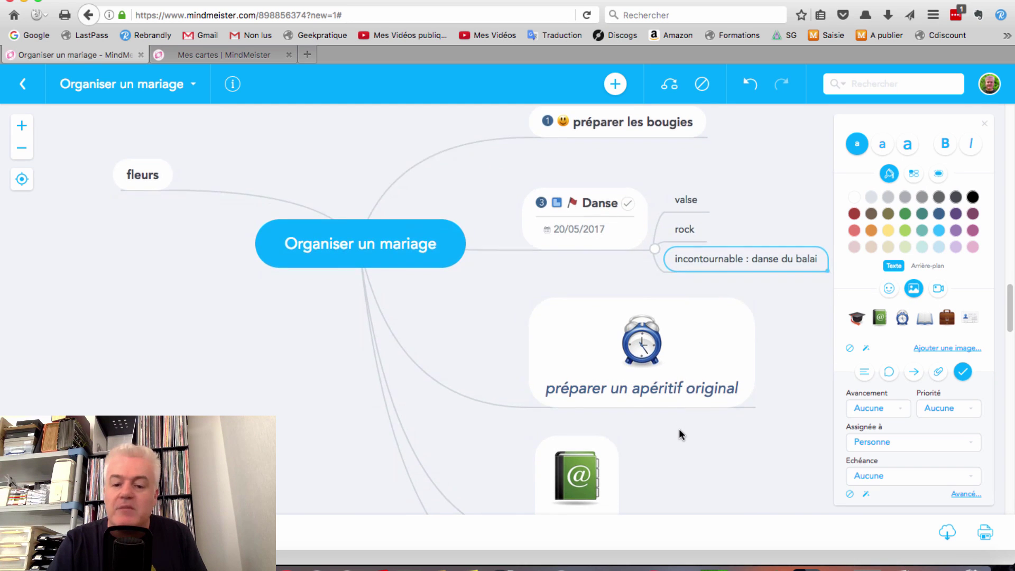
{"action": "scroll", "coordinate": [679, 429], "scroll_direction": "down", "scroll_amount": 3}
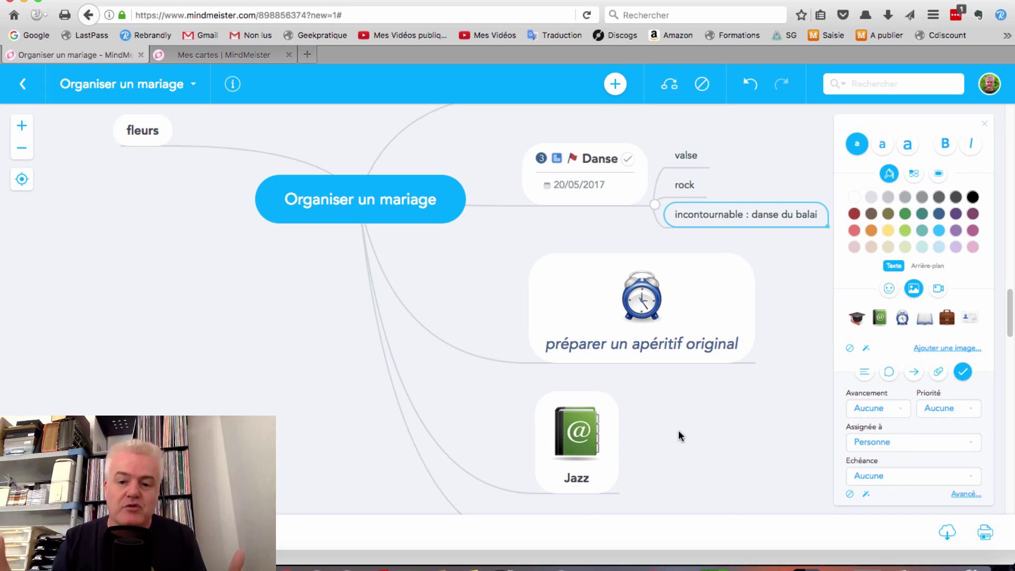
Step: Open the comment entry for the "incontournable : danse du balai" topic to check its commenting and voting options
{"action": "scroll", "coordinate": [678, 430], "scroll_direction": "up", "scroll_amount": 2}
{"action": "left_click", "coordinate": [889, 372]}
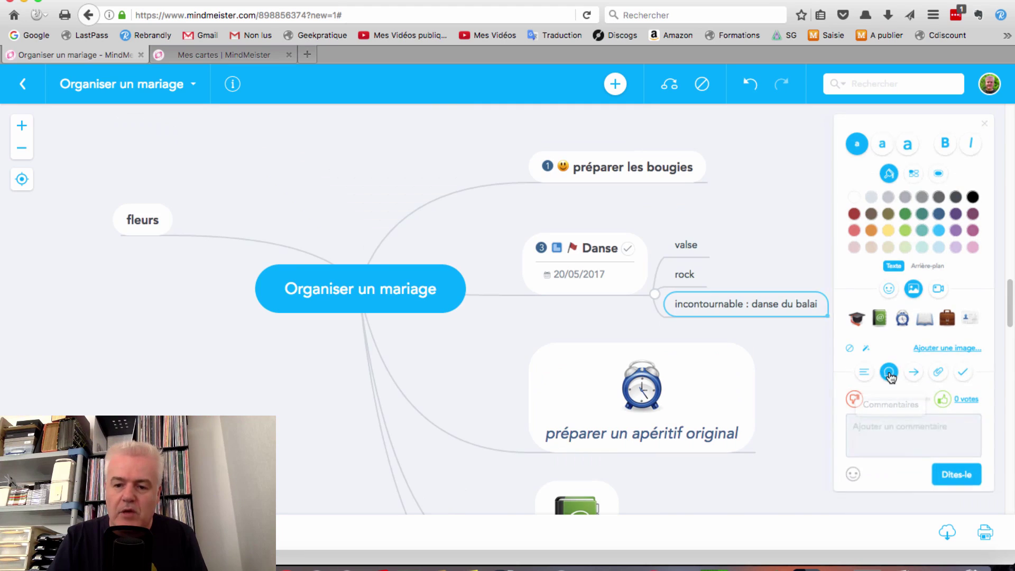
{"action": "left_click", "coordinate": [894, 437]}
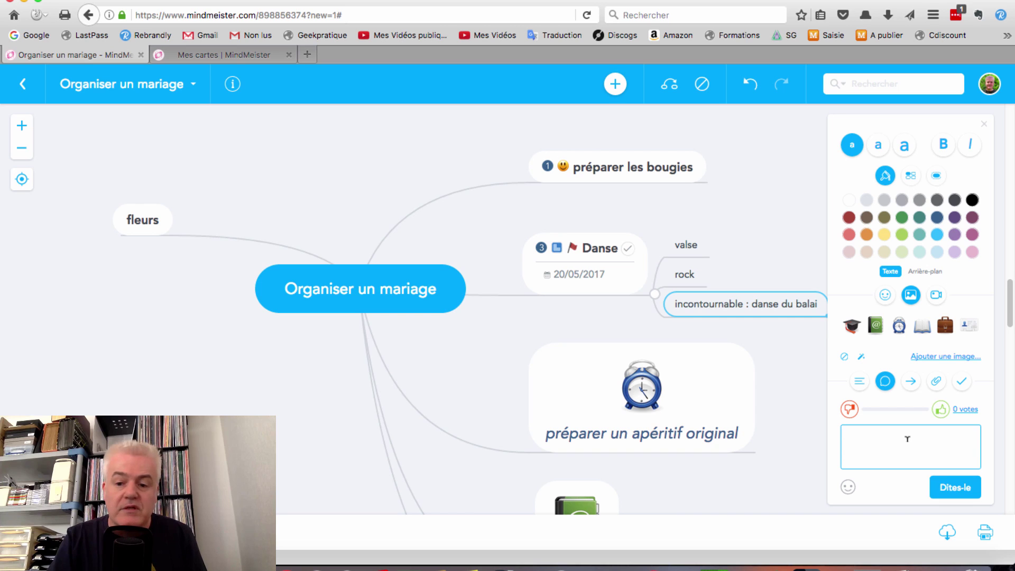
Step: Write the note "j'ajoute des notes" on the "incontournable : danse du balai" topic
{"action": "left_click", "coordinate": [860, 382]}
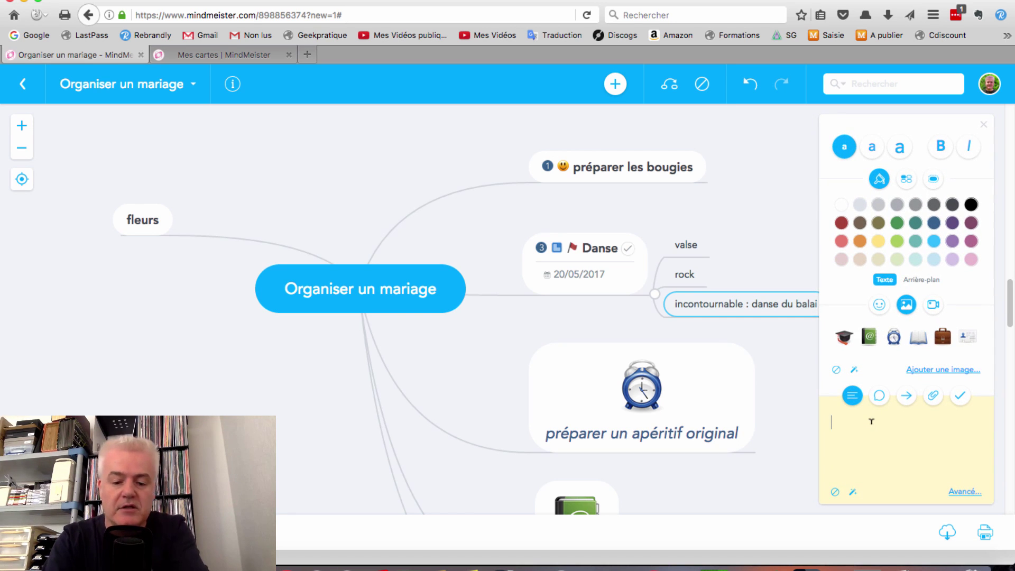
{"action": "type", "text": "j'a"}
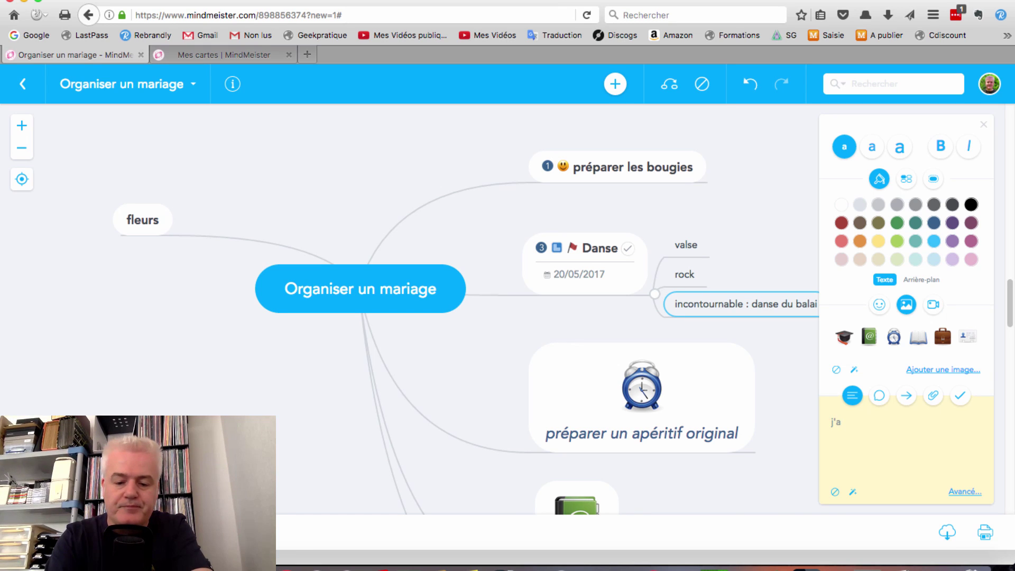
{"action": "type", "text": "ioute des "}
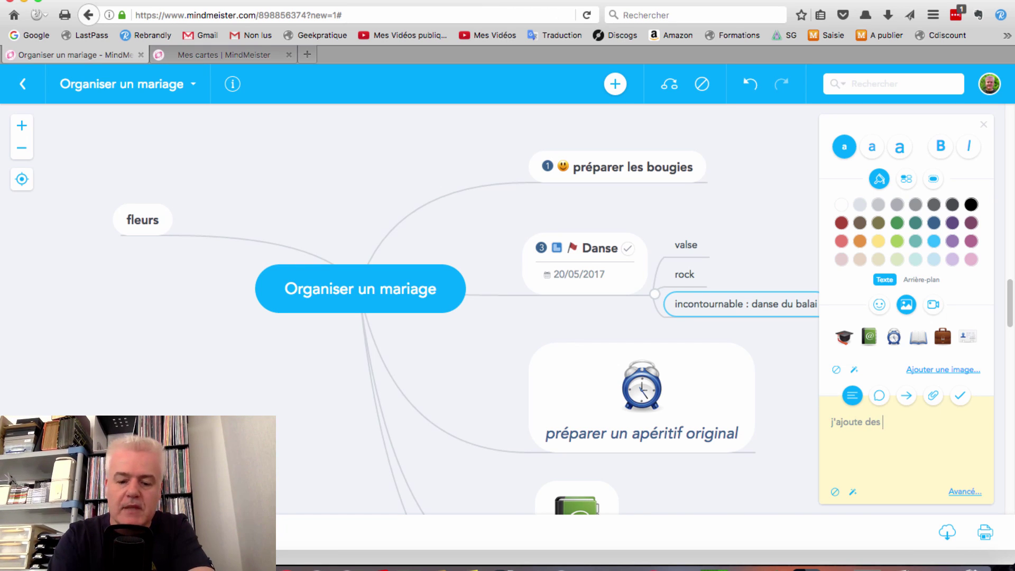
{"action": "type", "text": "notes"}
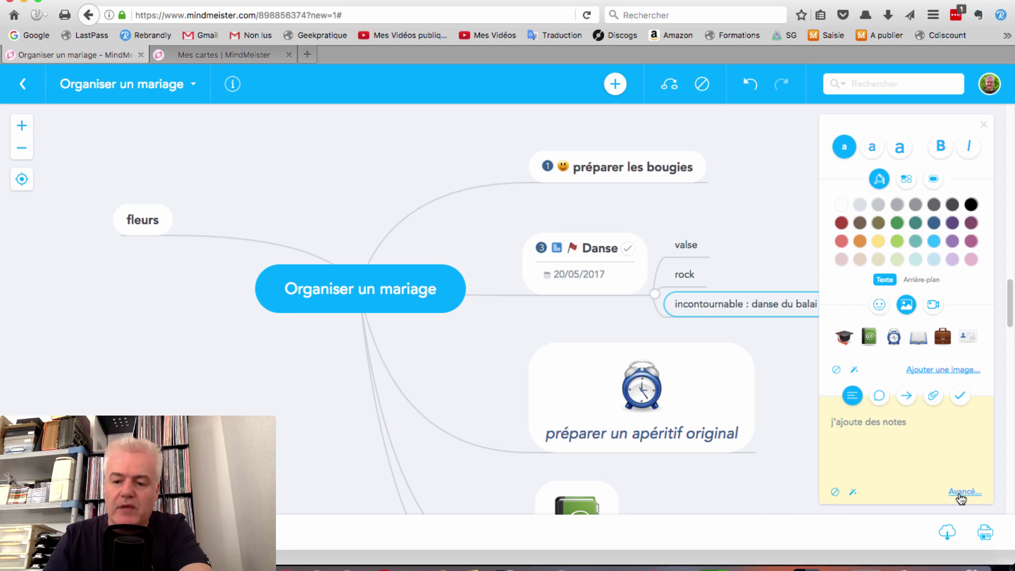
Step: View the note's formatting options in the advanced note editor, and close the editor by accepting the note
{"action": "left_click", "coordinate": [960, 494]}
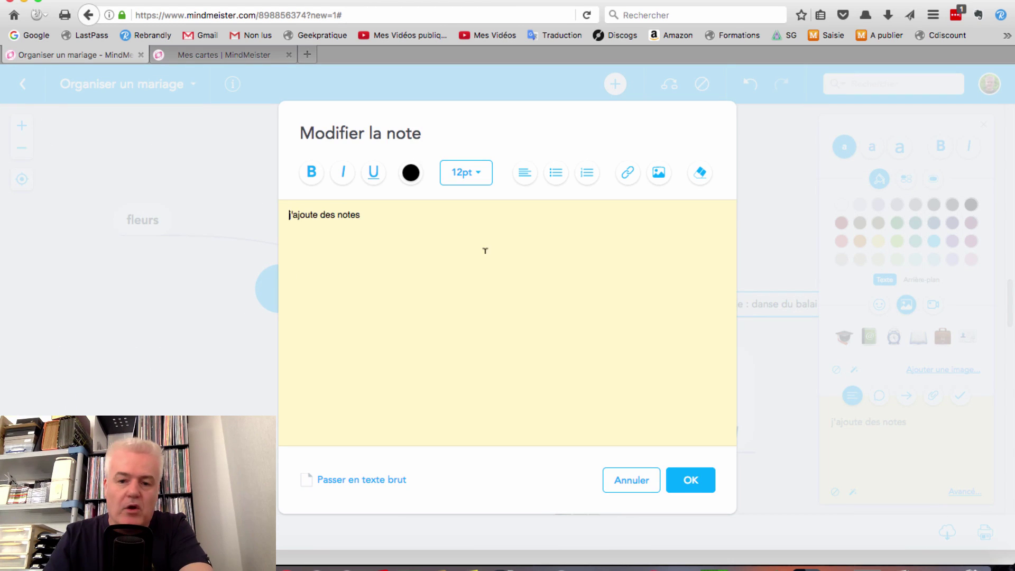
{"action": "left_click", "coordinate": [554, 392]}
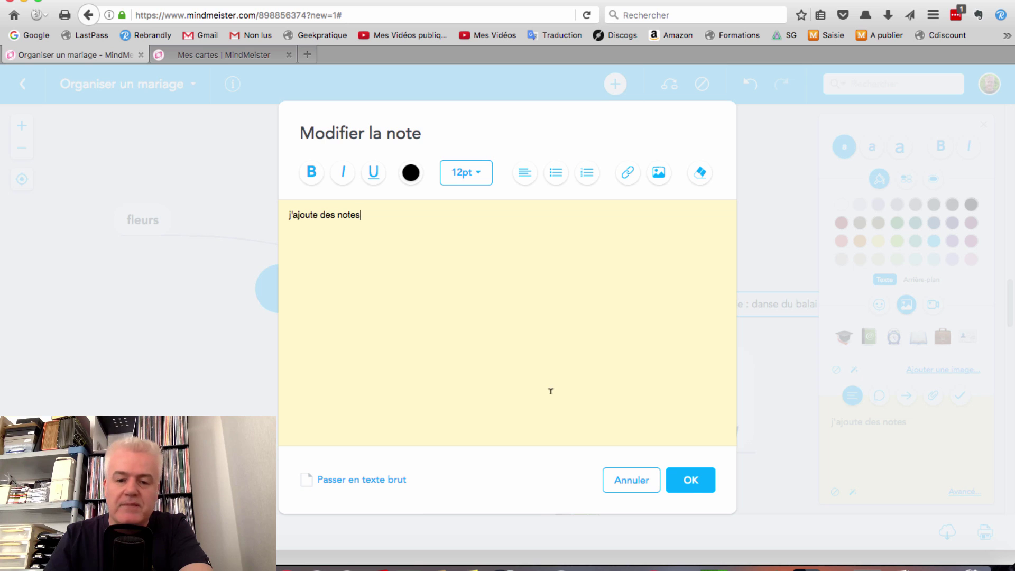
{"action": "left_click", "coordinate": [692, 483]}
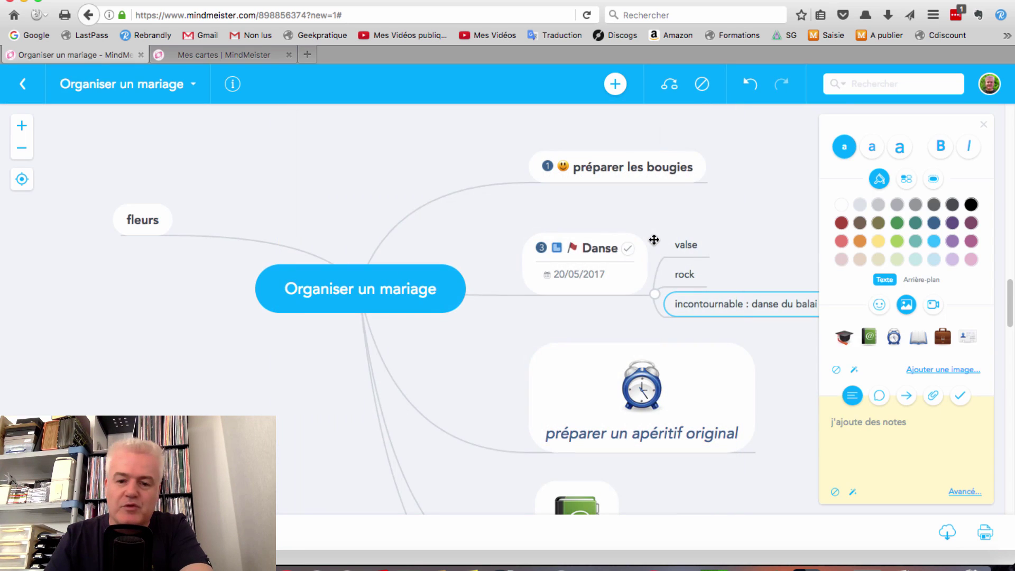